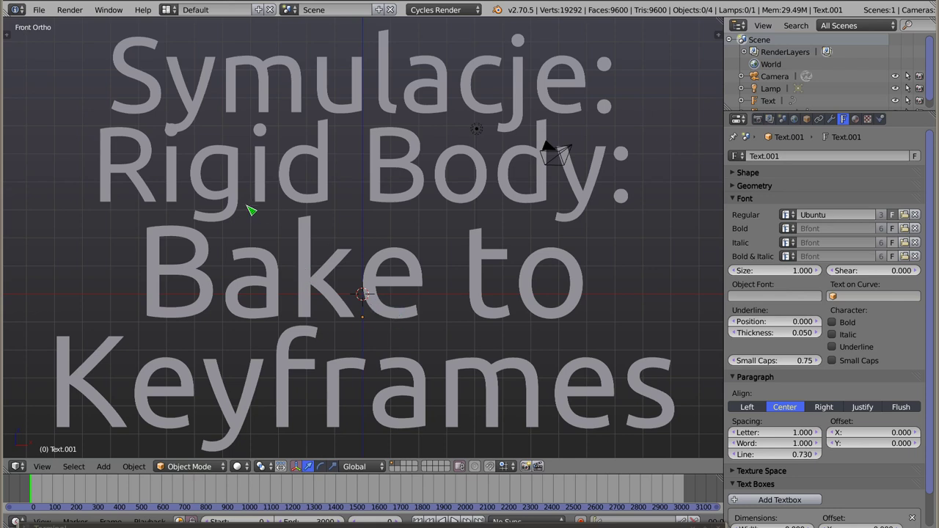
Show the Rigid Body Tools from the Physics tab of the Tool Shelf beside the viewport.
key(t)
click(10, 140)
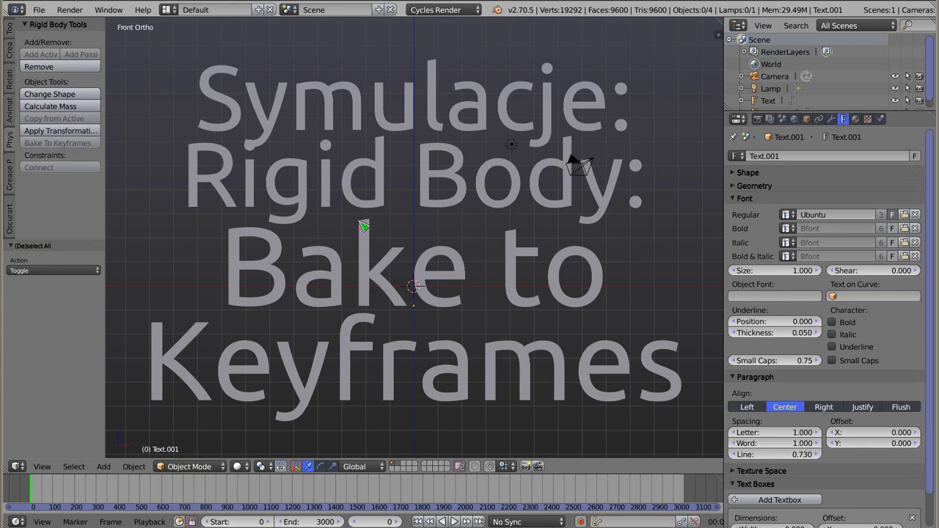
Delete both title text objects from the scene.
right_click(373, 249)
key(Delete)
key(a)
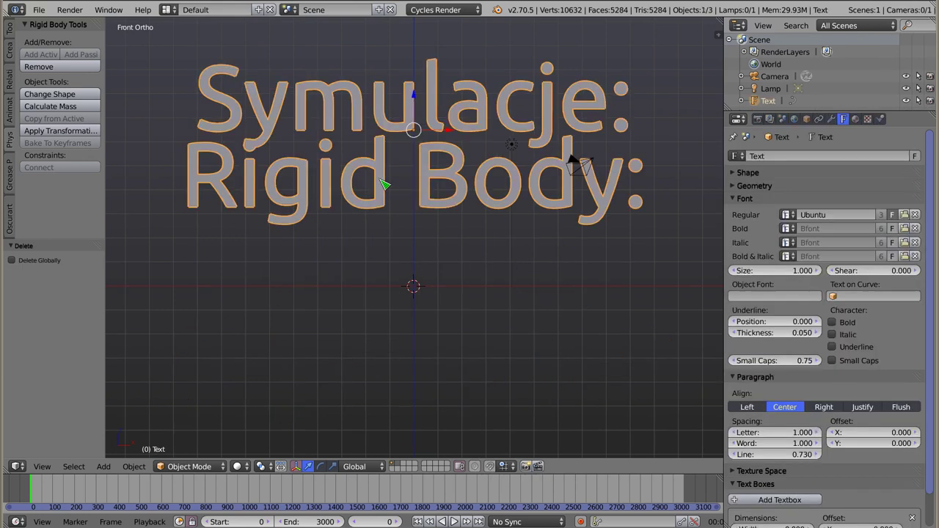
key(Delete)
Add a cube and raise it 4 units up on Z.
key(shift+a)
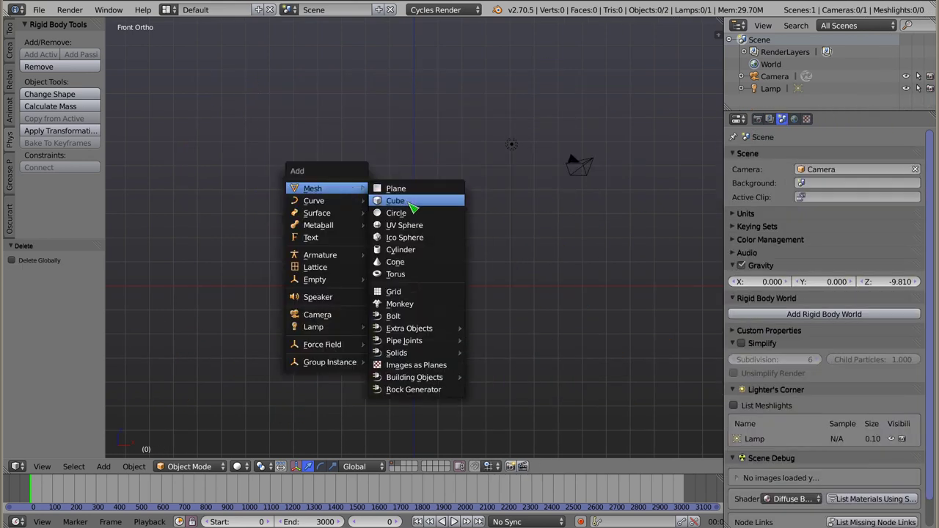
click(409, 202)
drag(415, 286, 418, 190)
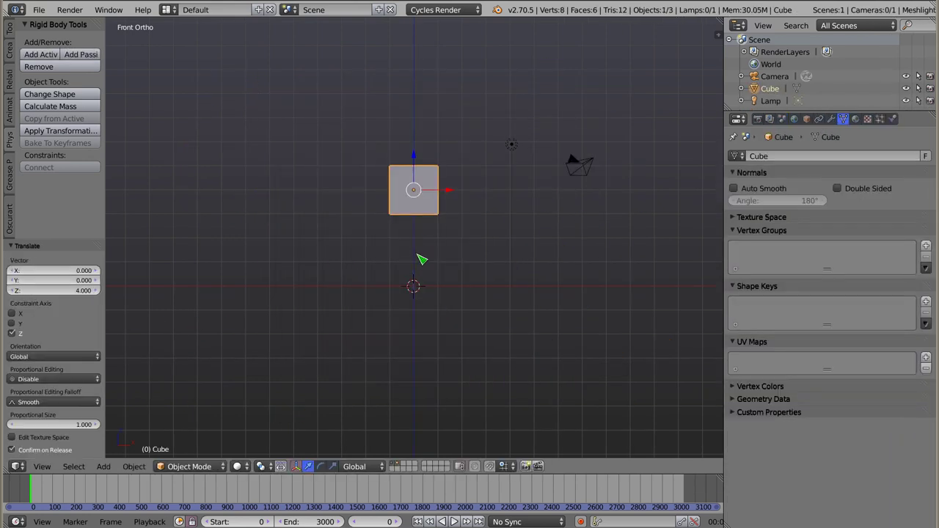
Add a plane scaled about 5.465× and make it a passive rigid body.
key(shift+a)
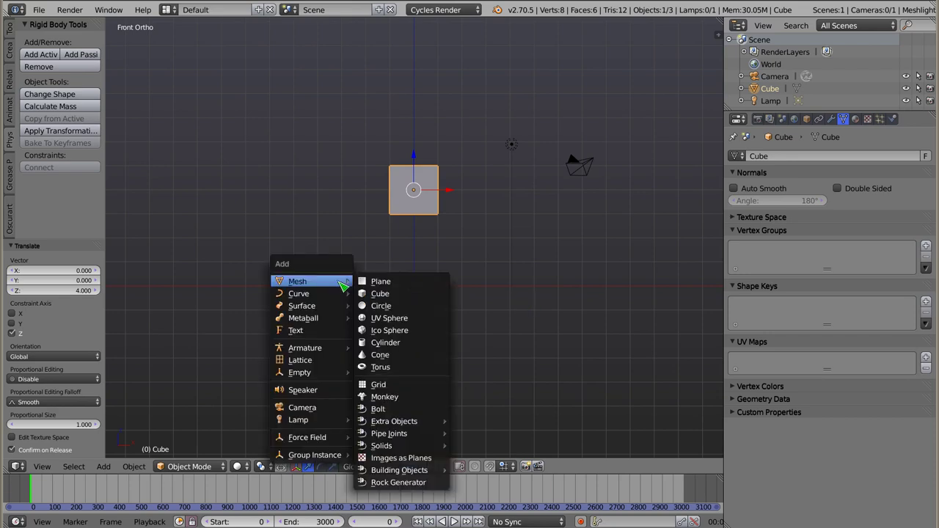
click(383, 283)
key(s)
click(452, 306)
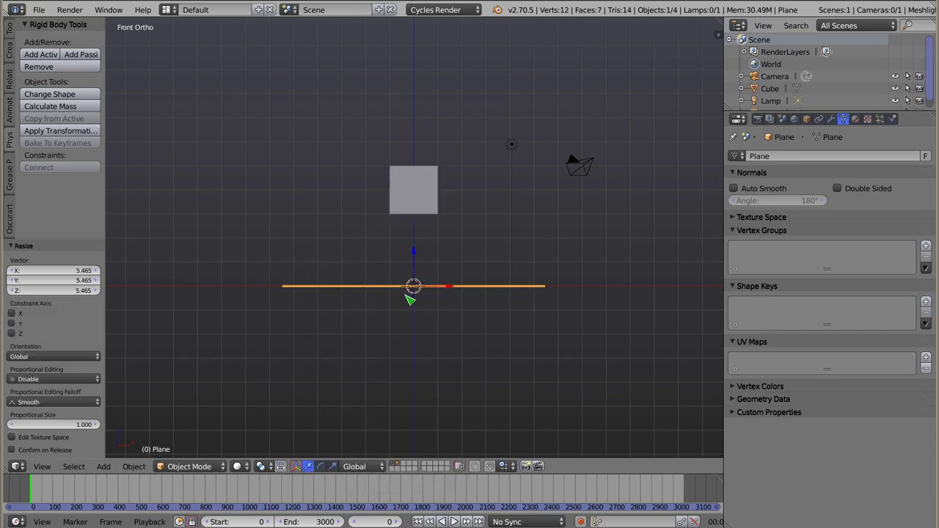
click(77, 55)
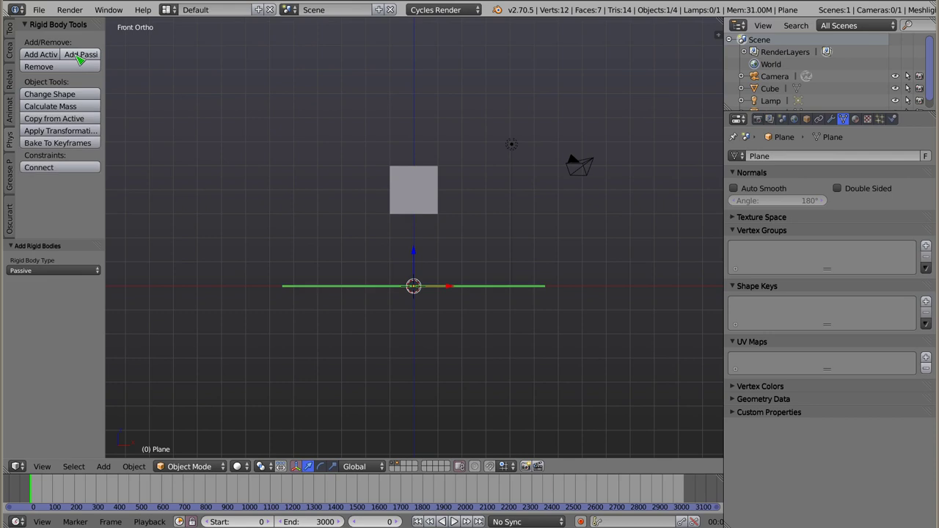
right_click(429, 187)
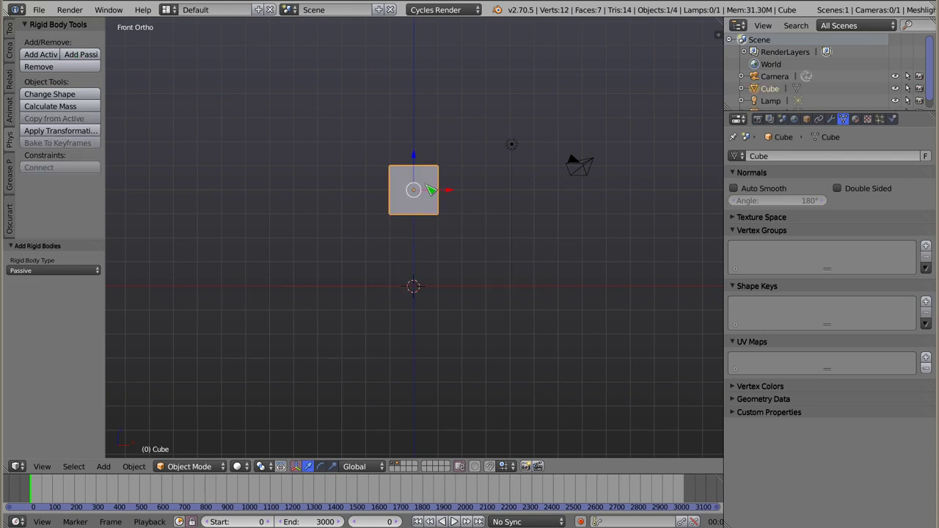
Make the cube an active rigid body tilted 45°, then show the Scene properties.
click(47, 55)
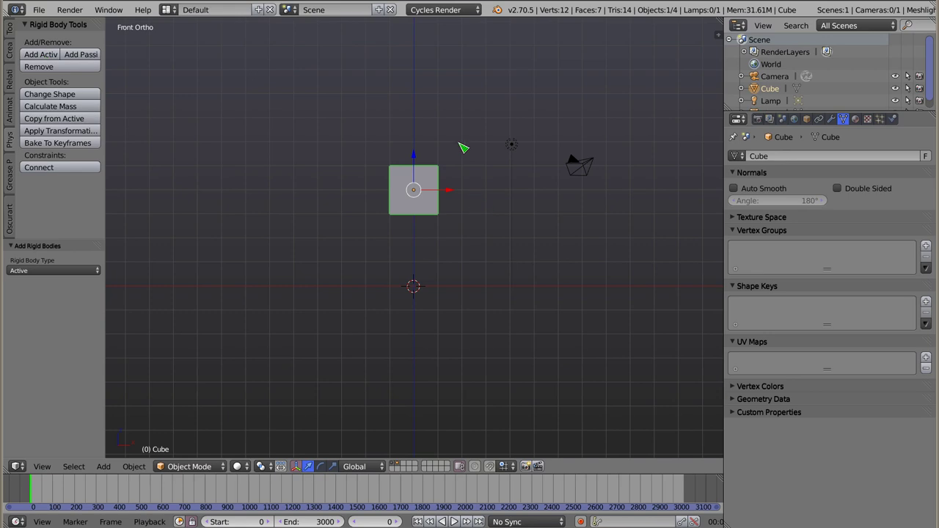
key(r)
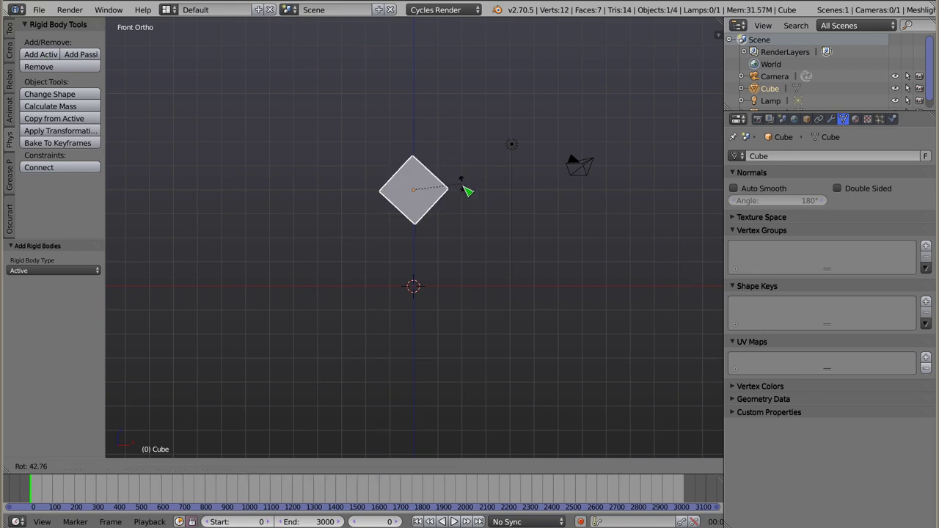
click(465, 192)
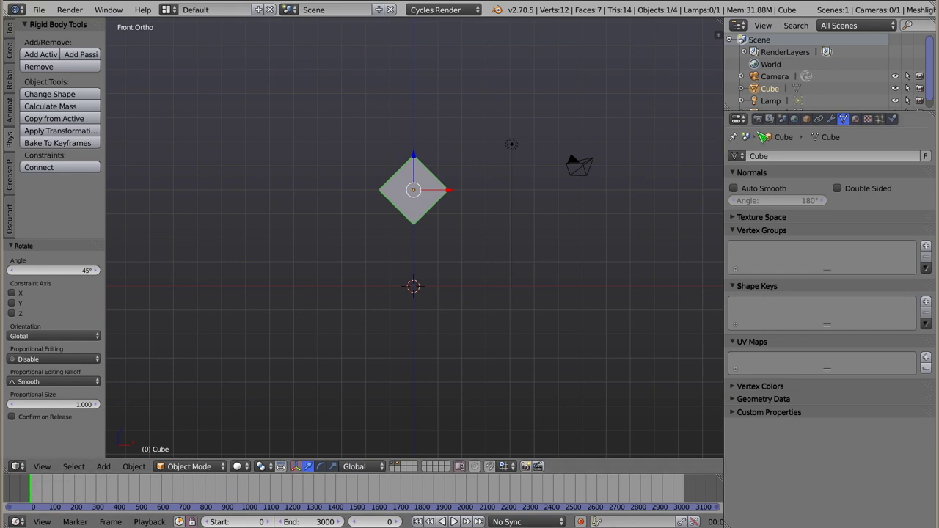
click(783, 119)
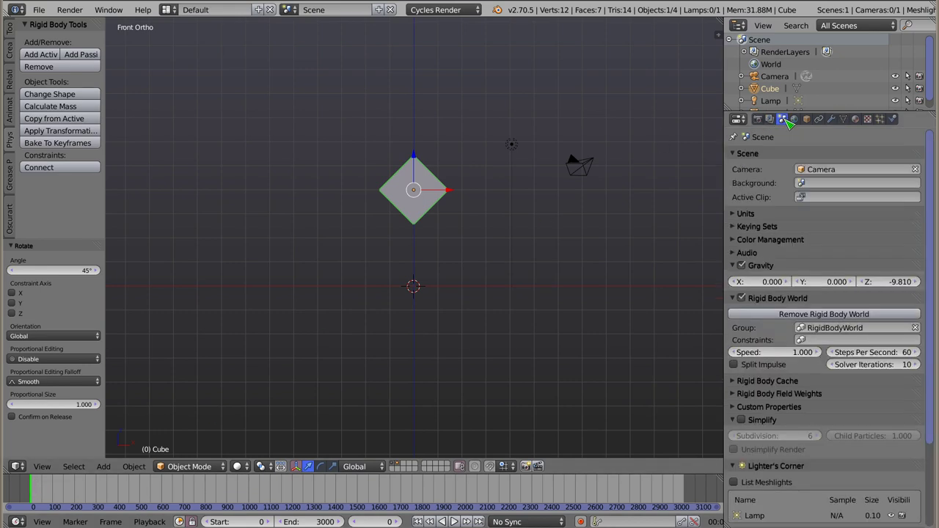
Expand Rigid Body Cache and set its frame range to 1–100.
click(743, 382)
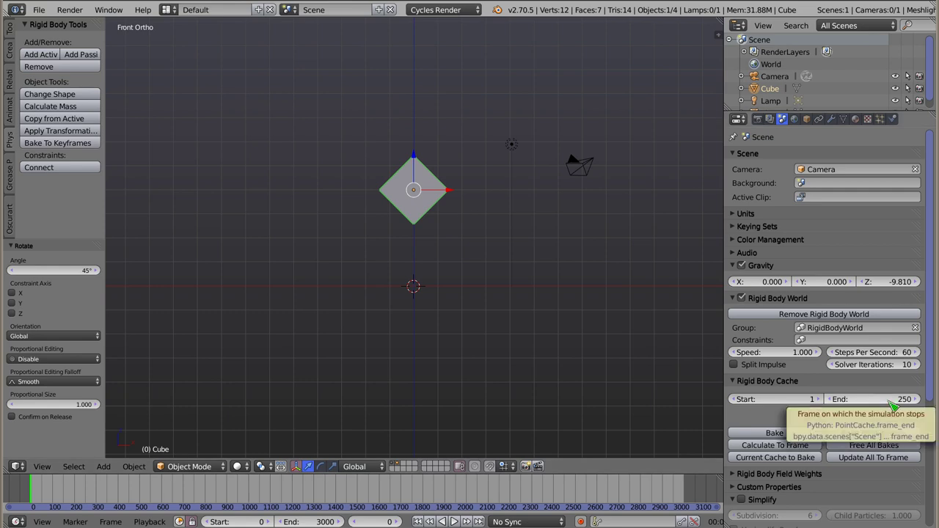
click(794, 402)
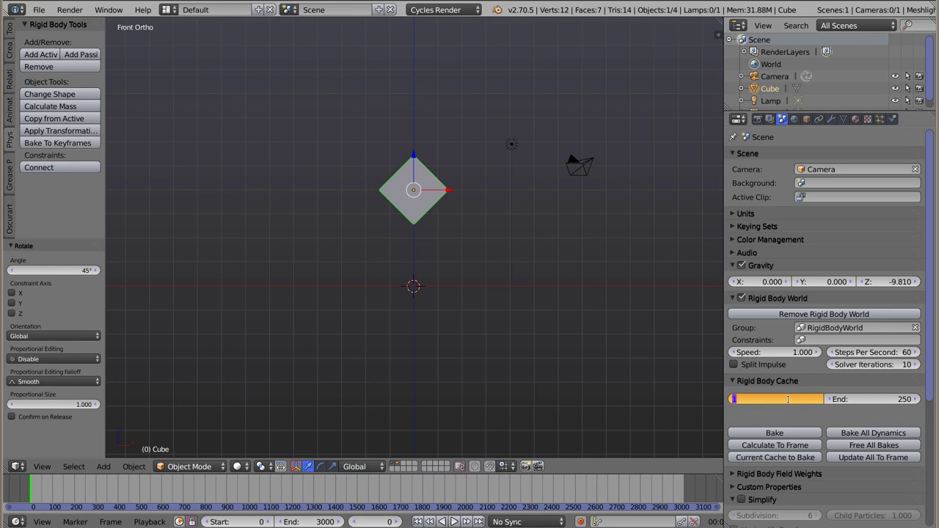
key(Return)
click(867, 399)
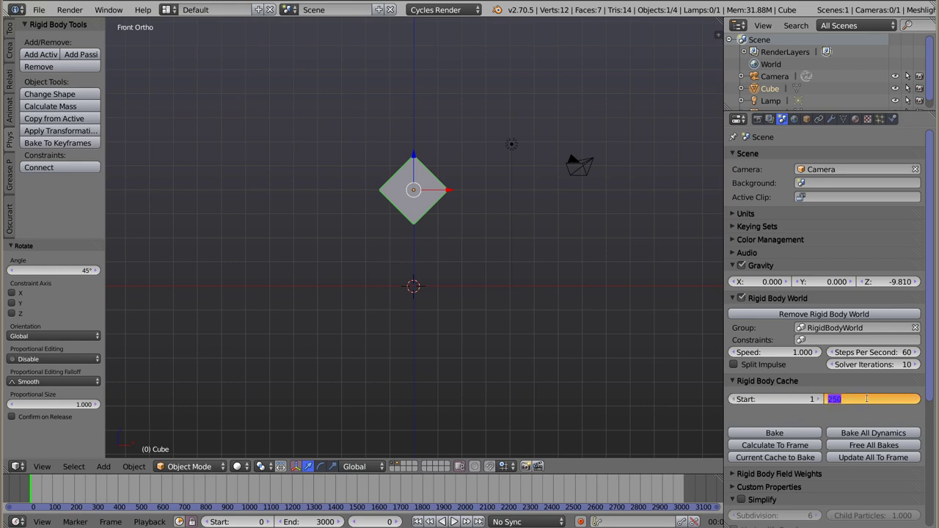
text(100)
key(Return)
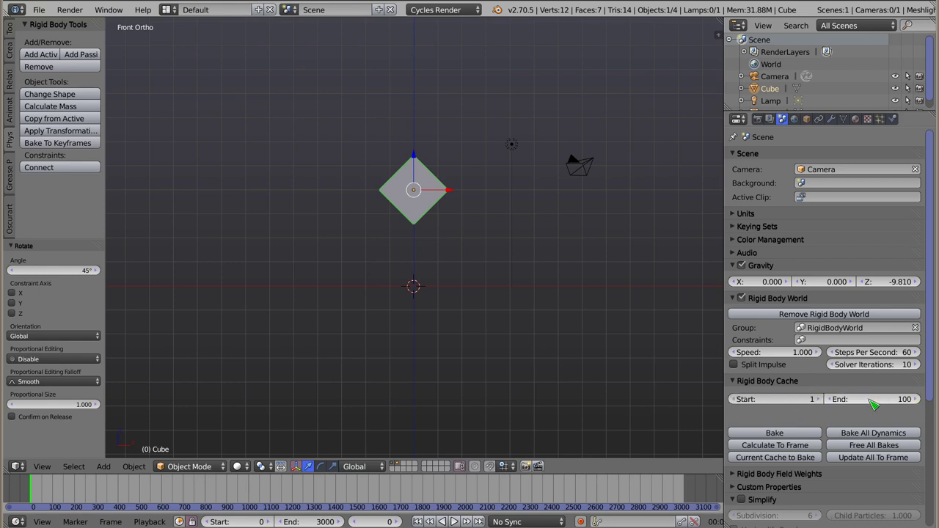
Set the scene's start frame to 1.
click(238, 521)
text(1)
click(301, 523)
Set the scene end frame to 100, fit the timeline view, and return to frame 1.
text(10)
key(Return)
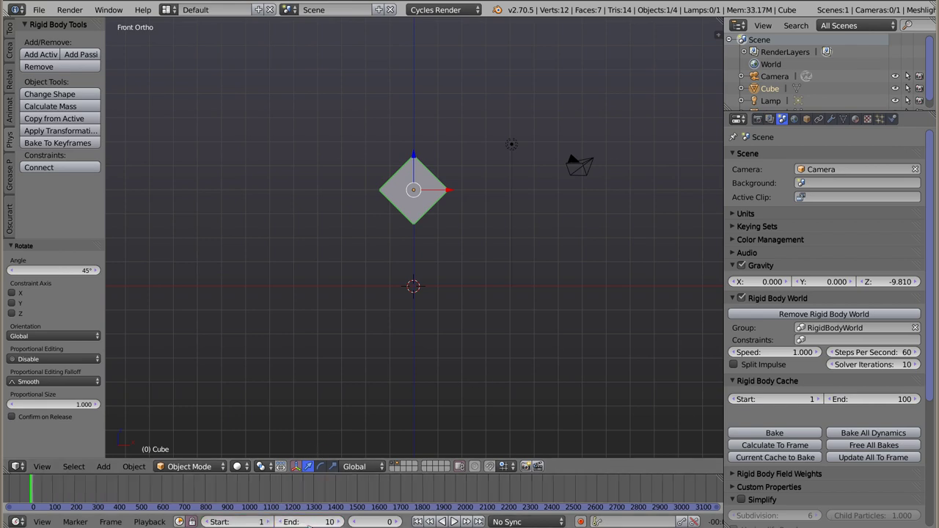
click(308, 524)
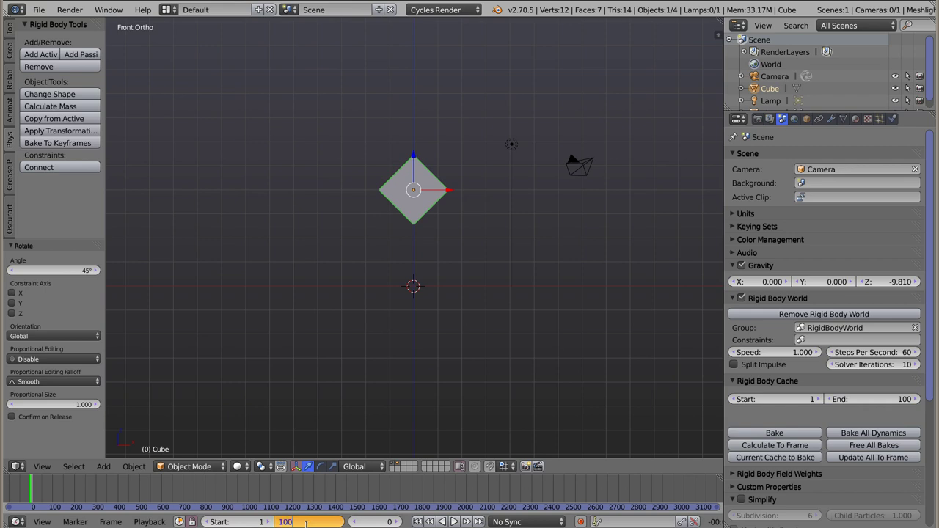
key(Return)
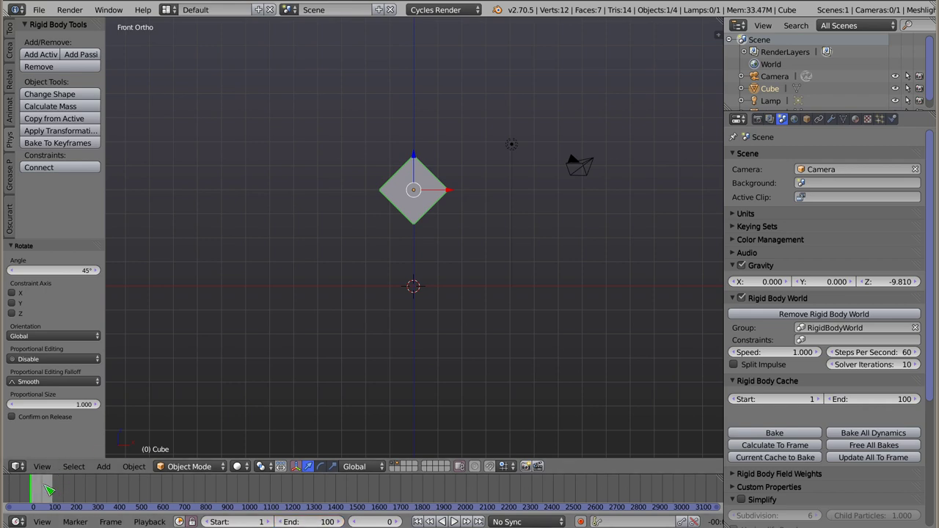
key(Home)
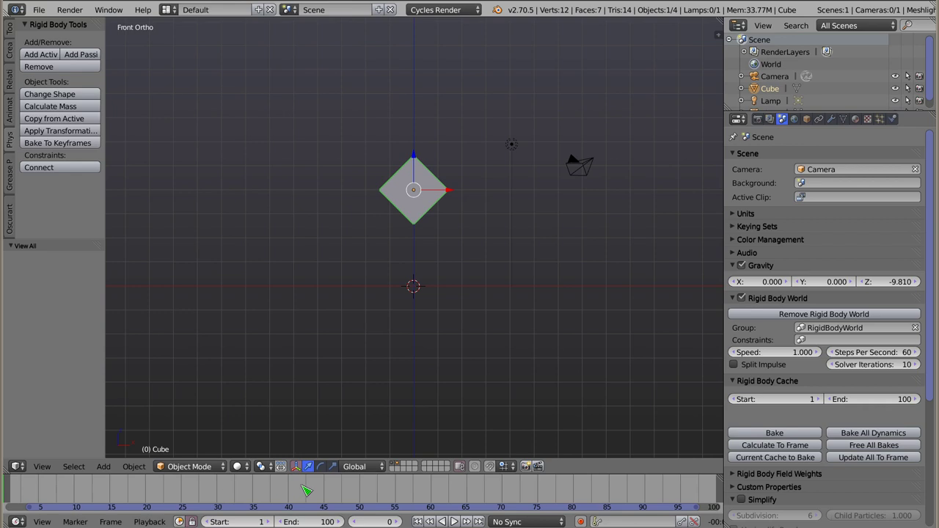
scroll(305, 491, down, 2)
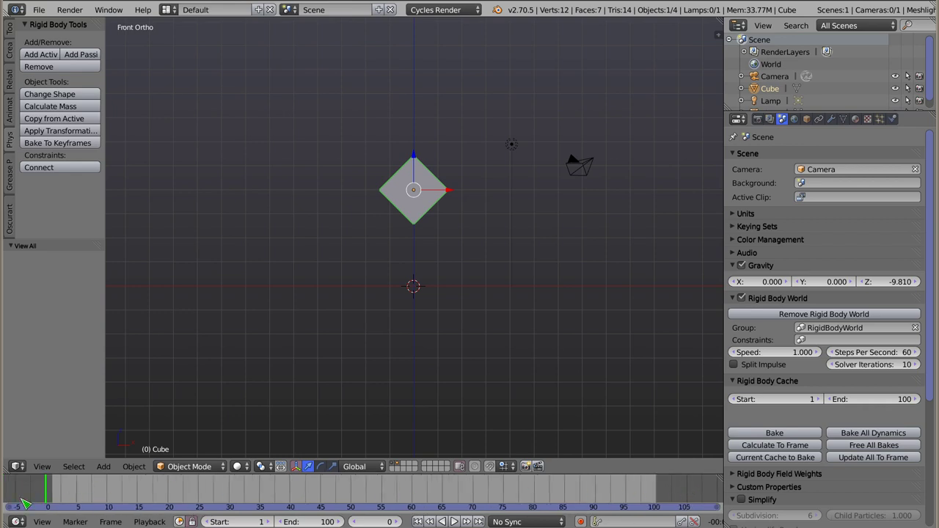
click(54, 492)
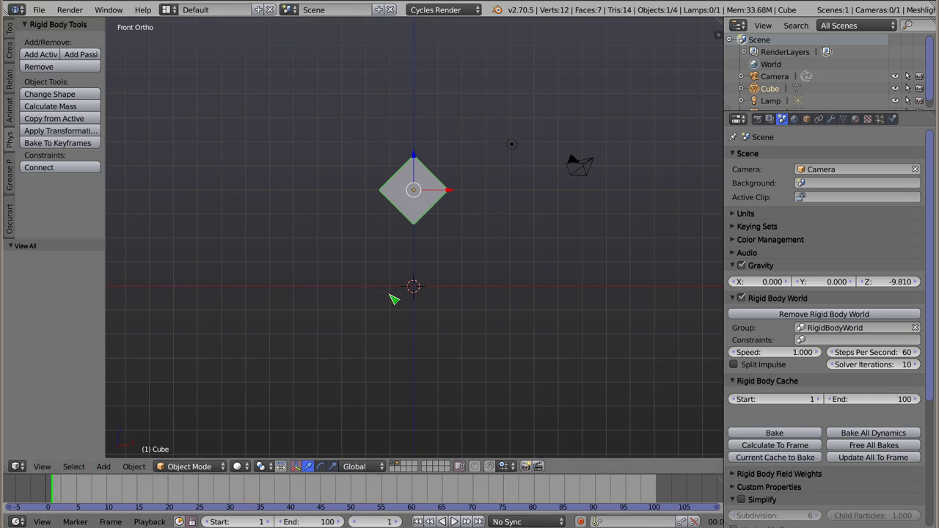
Play the simulation briefly to cache 54 frames, then go back to frame 20.
key(alt+a)
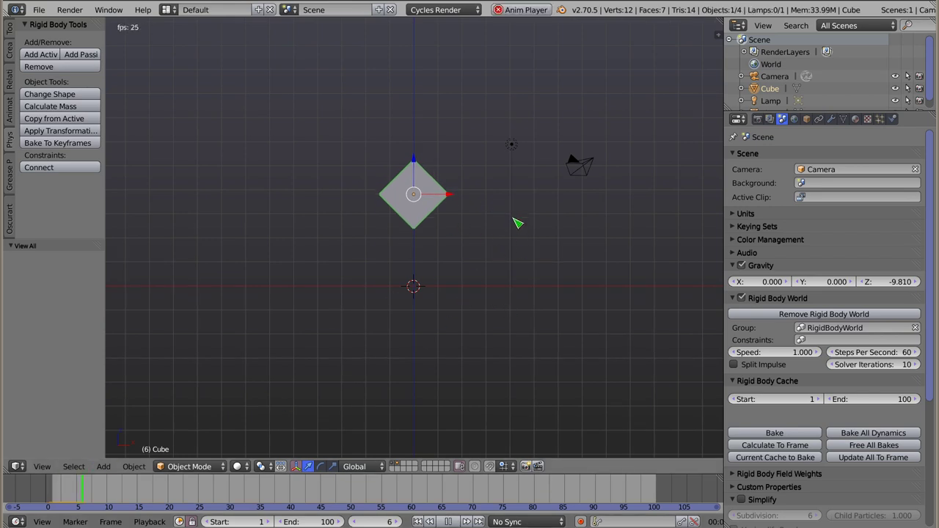
key(alt+a)
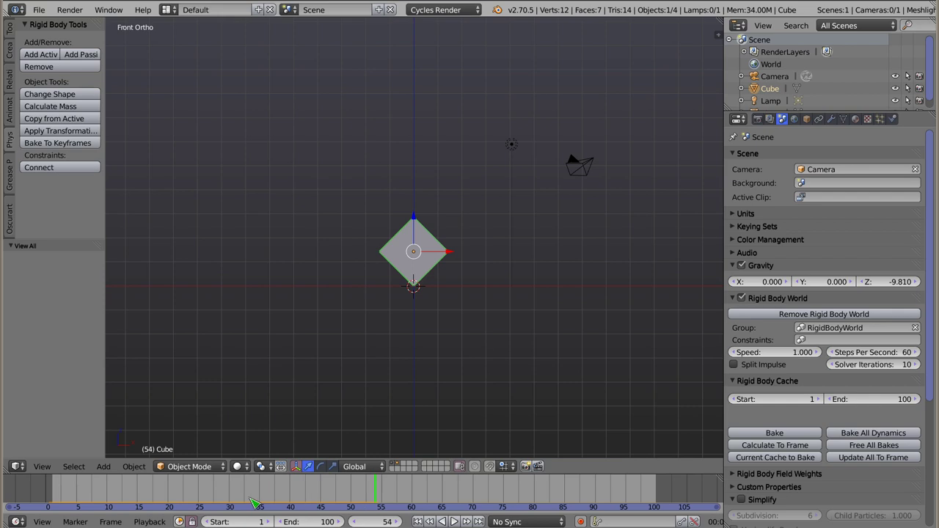
mouse_move(376, 505)
mouse_down()
mouse_move(139, 498)
mouse_move(169, 498)
mouse_up()
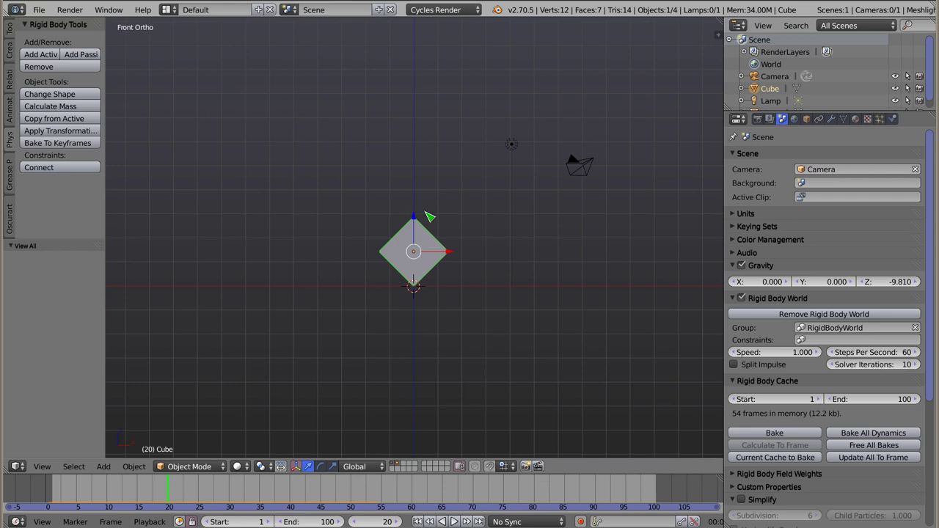
Show the cube's Rigid Body settings (Active, mass 1, Convex Hull) and scrub frames 5–17.
click(894, 119)
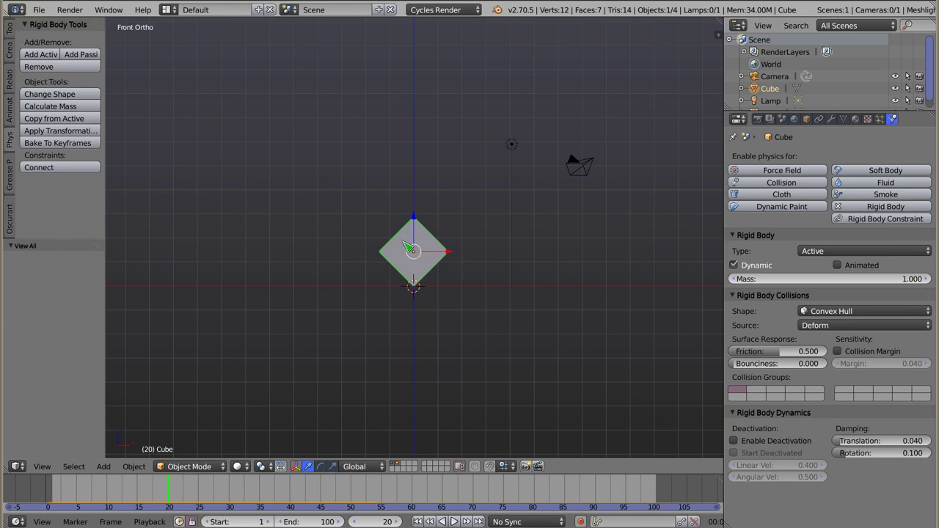
mouse_move(176, 493)
mouse_down()
mouse_move(66, 497)
mouse_move(211, 493)
mouse_up()
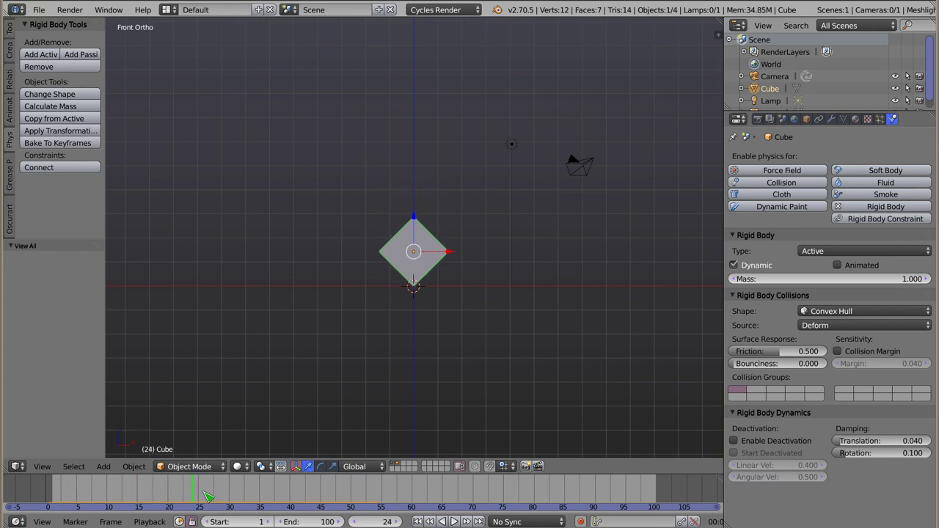
mouse_move(132, 495)
mouse_down()
mouse_move(81, 495)
mouse_move(190, 497)
mouse_move(69, 503)
mouse_move(82, 501)
mouse_up()
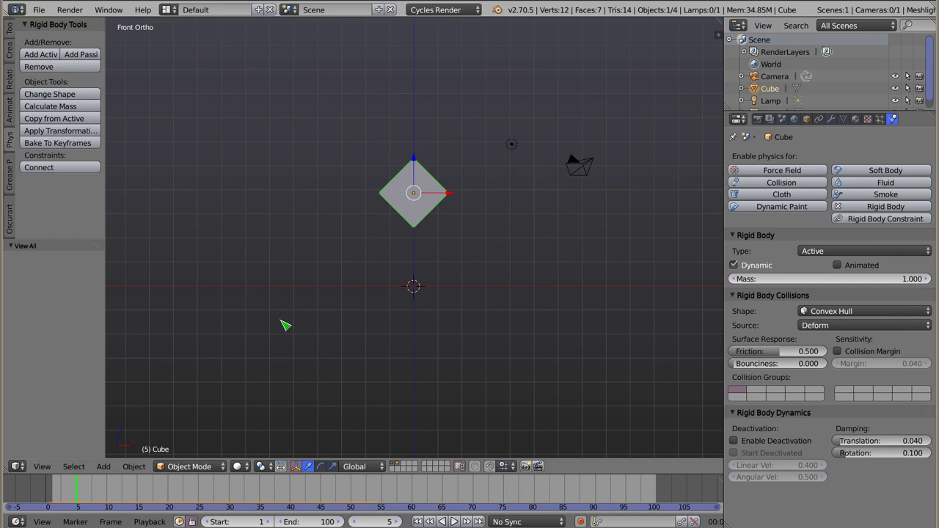
drag(68, 497, 151, 495)
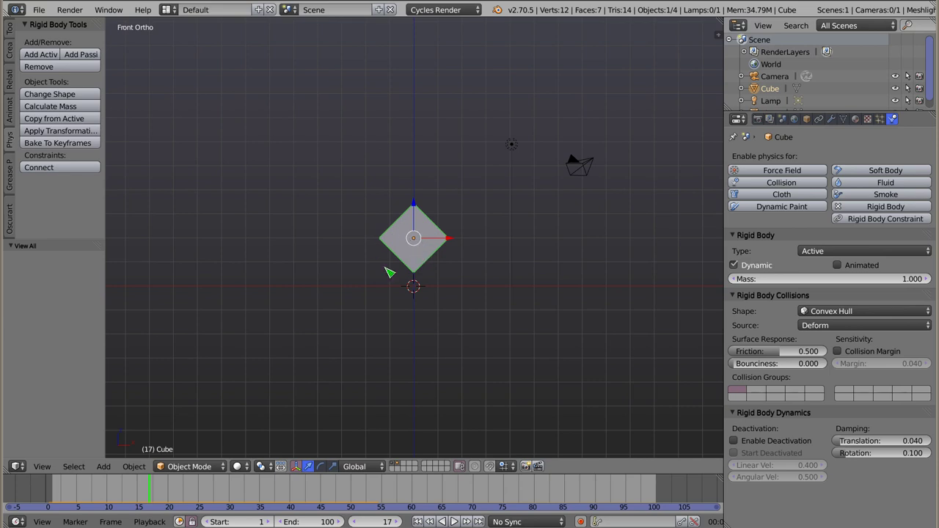
click(168, 11)
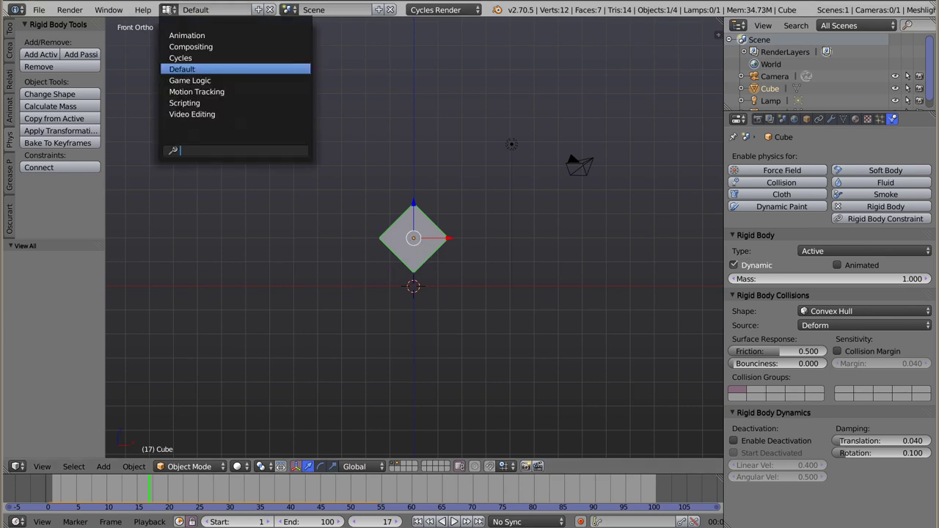
click(219, 36)
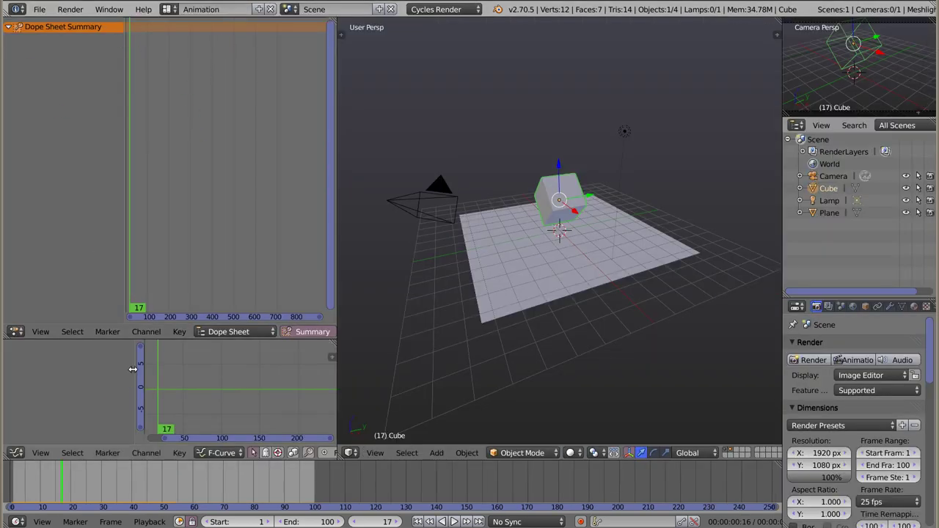
middle_drag(564, 192, 436, 219)
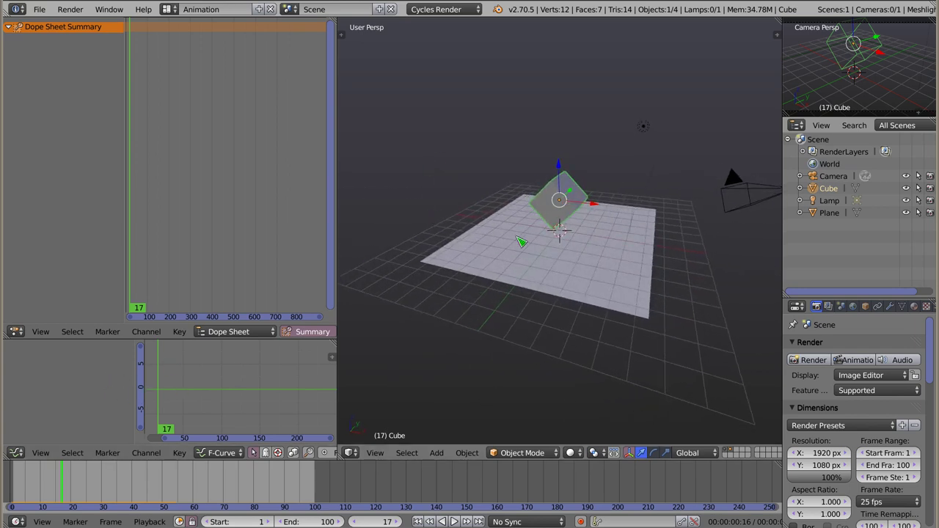
click(175, 11)
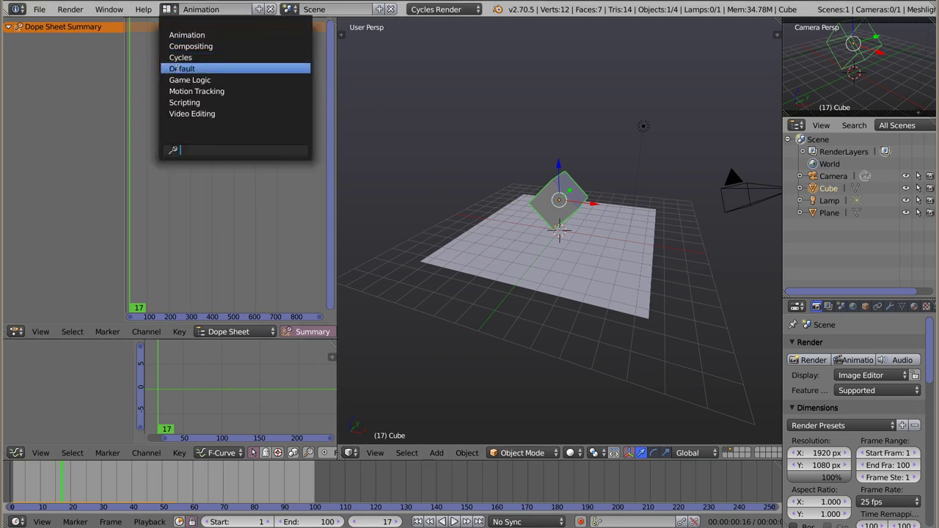
click(182, 69)
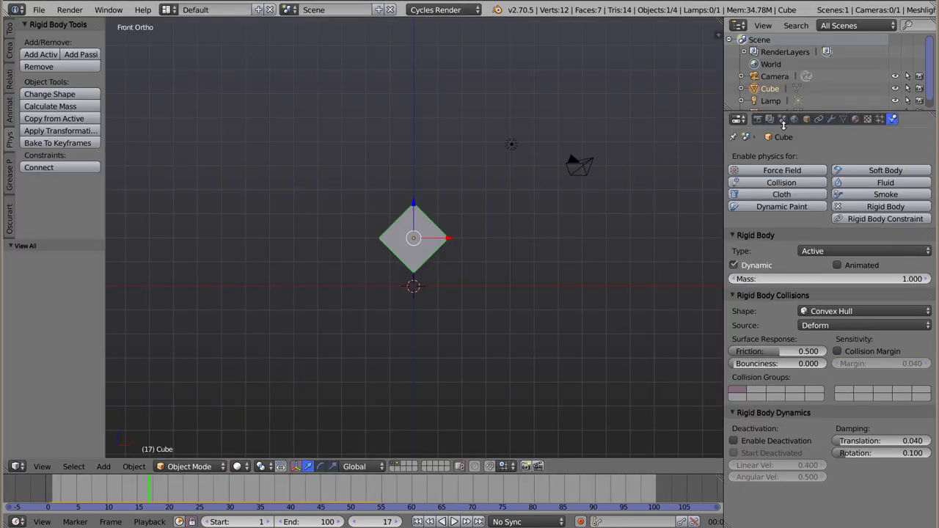
Bake the rigid-body simulation to 100 cached frames and scrub back toward frame 1.
click(781, 120)
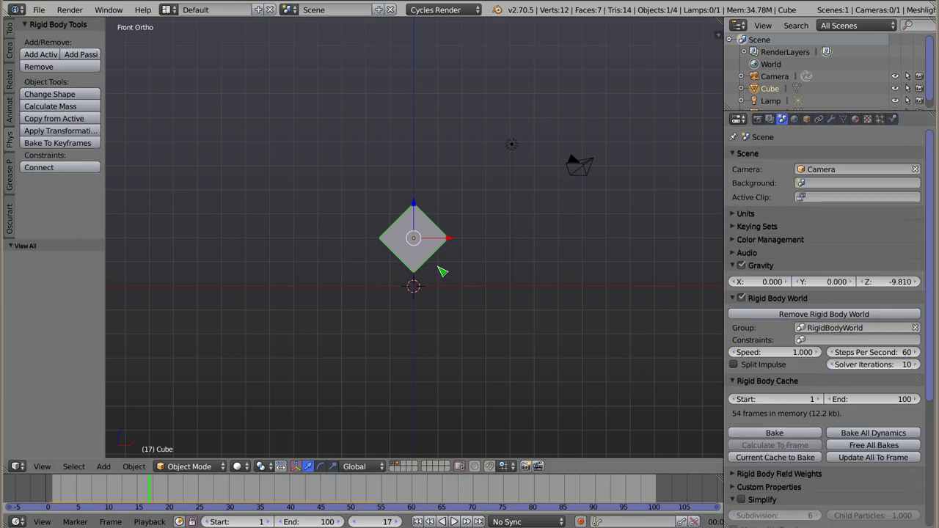
click(789, 433)
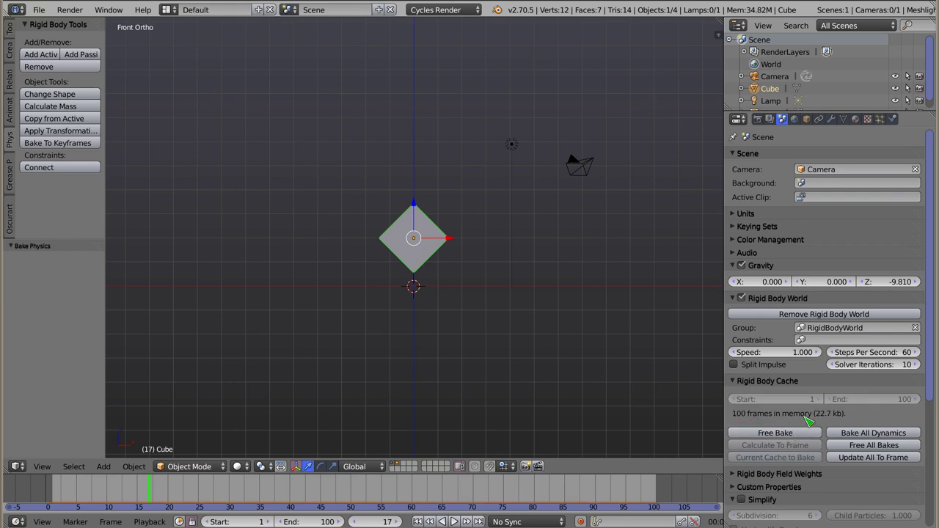
mouse_move(656, 497)
mouse_down()
mouse_move(61, 501)
mouse_move(143, 499)
mouse_up()
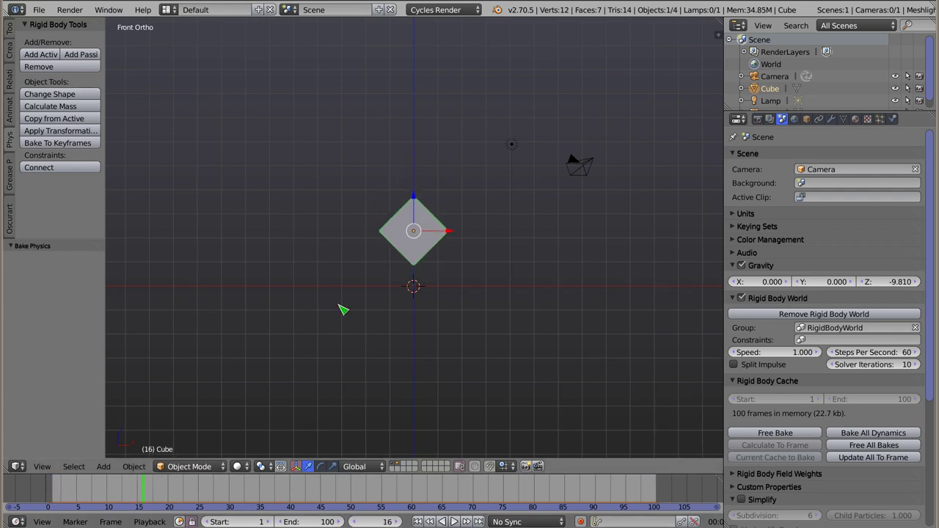
drag(143, 499, 61, 499)
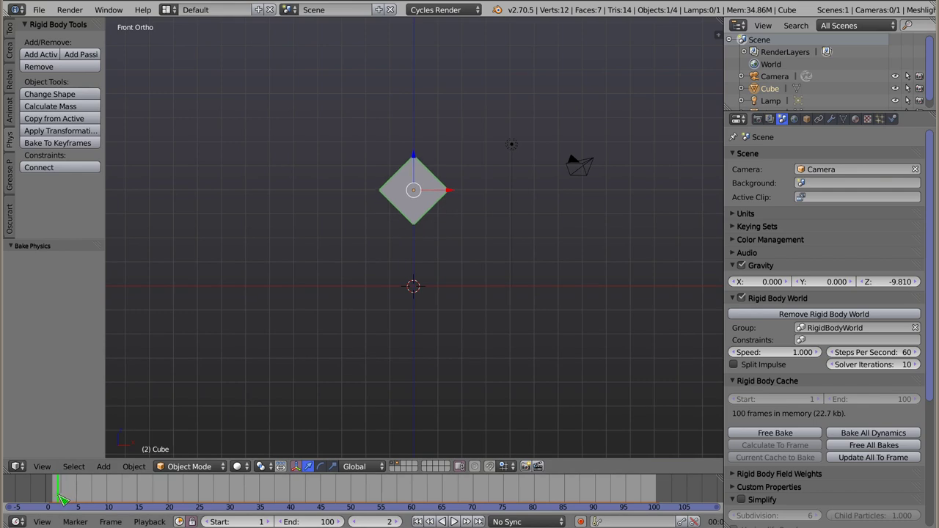
key(shift+d)
Place the duplicate cube rotated −45° below-right of the tilted cube, checking frame 1.
click(439, 245)
key(r)
click(467, 241)
drag(437, 244, 444, 253)
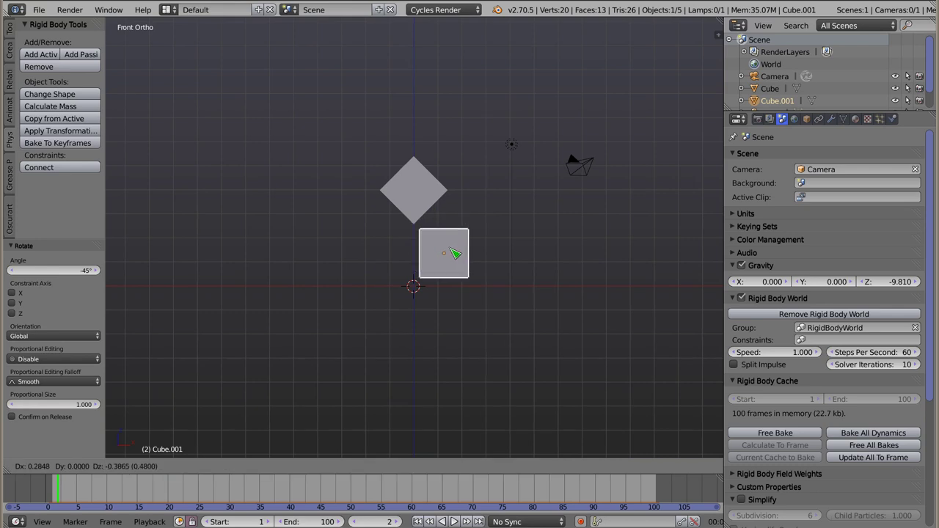
click(59, 491)
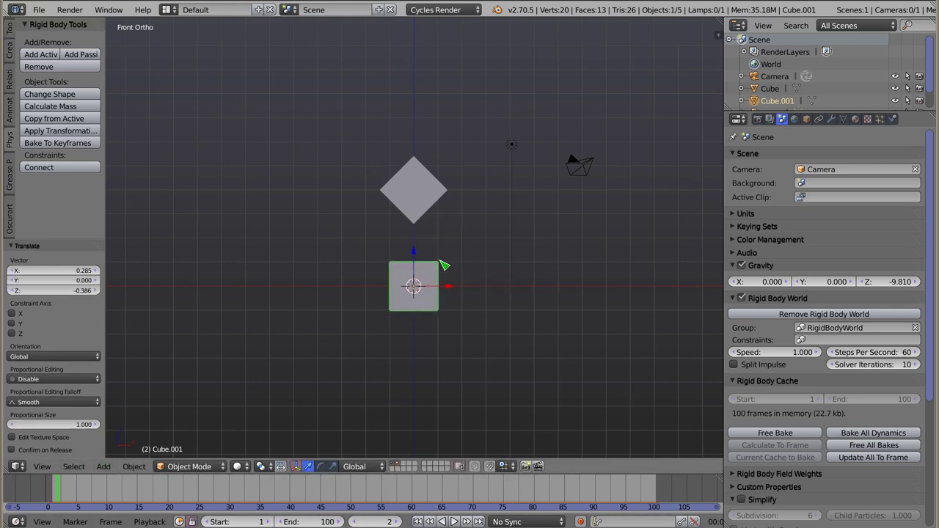
click(52, 490)
key(Right)
key(Left)
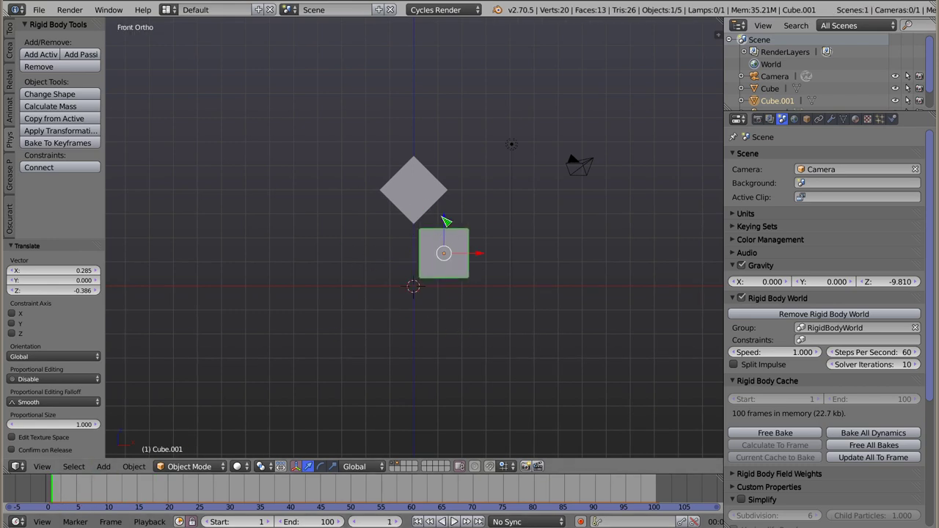
Free the bake, shift the tilted cube −0.163 on X, free all bakes and rebake.
right_click(429, 190)
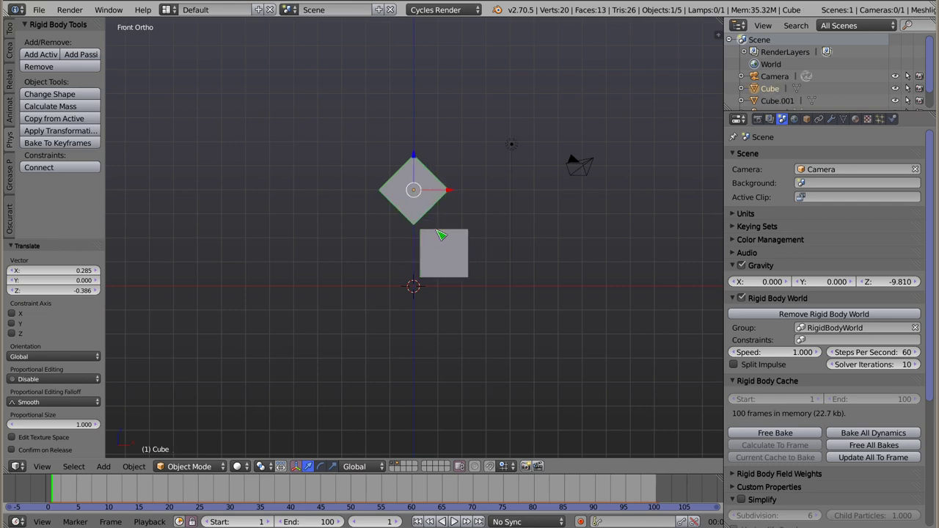
click(775, 433)
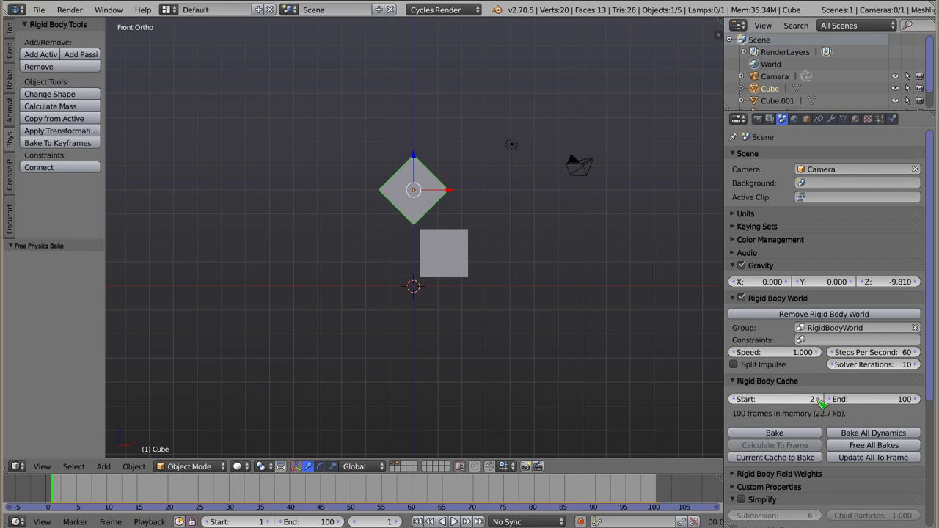
ctrl+scroll(819, 400, down, 1)
ctrl+scroll(844, 403, up, 1)
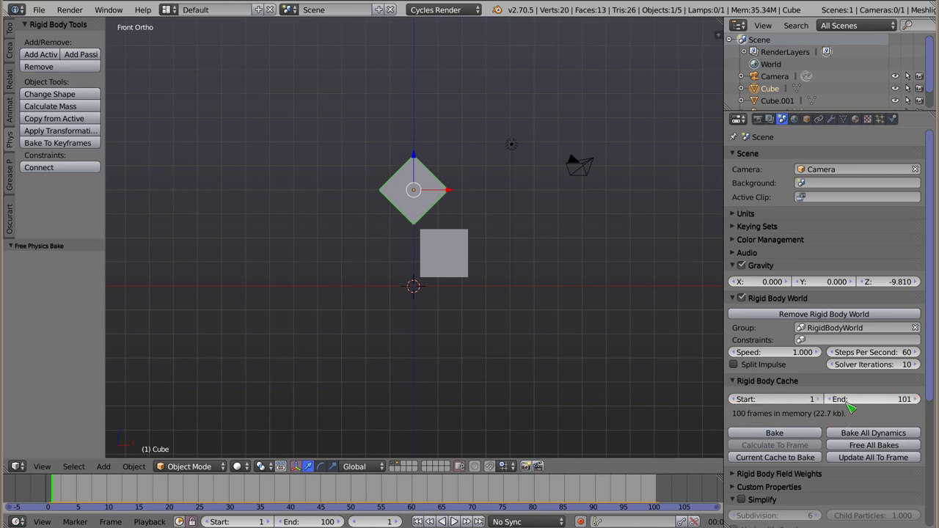
ctrl+scroll(851, 408, down, 1)
key(g)
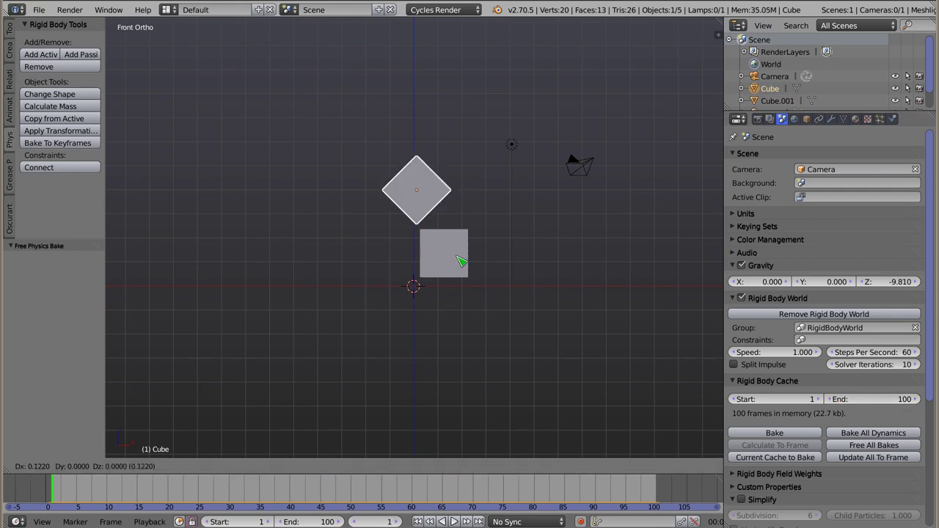
click(457, 260)
key(g)
click(409, 195)
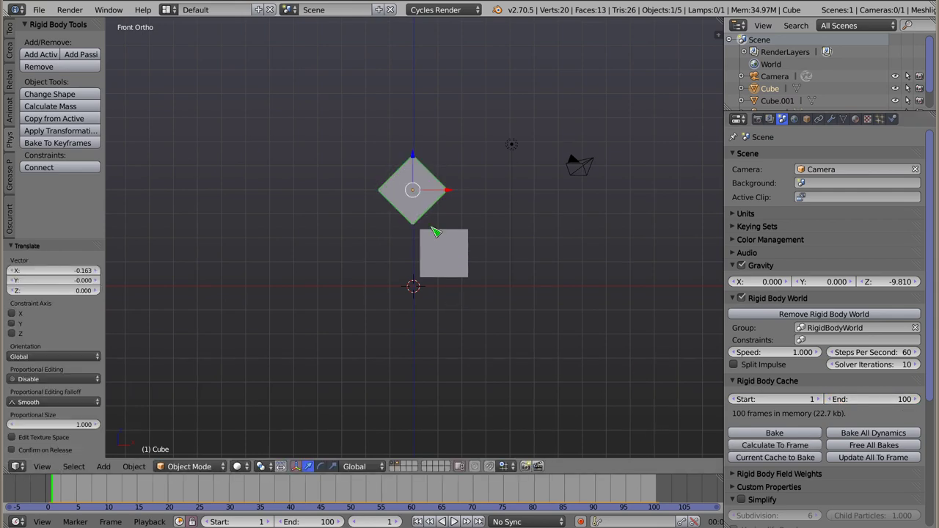
click(874, 446)
click(784, 434)
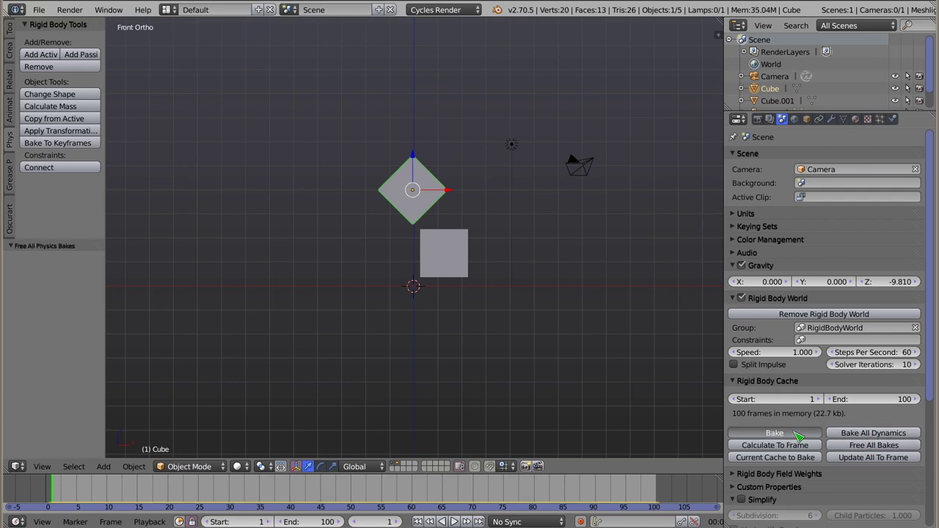
Watch the cube land on the square copy, then open Bake To Keyframes (frames 1–100, step 1).
mouse_move(66, 490)
mouse_down()
mouse_move(282, 512)
mouse_move(430, 493)
mouse_move(408, 495)
mouse_up()
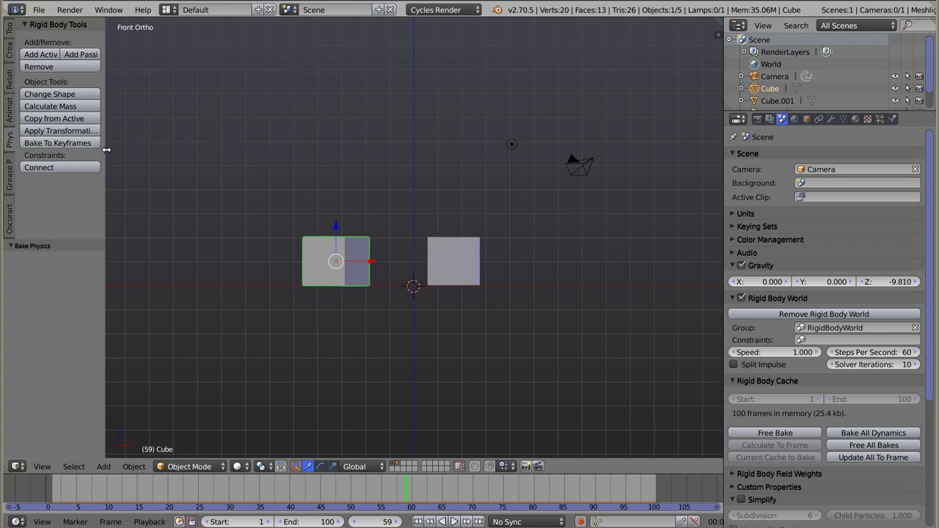
drag(105, 152, 116, 148)
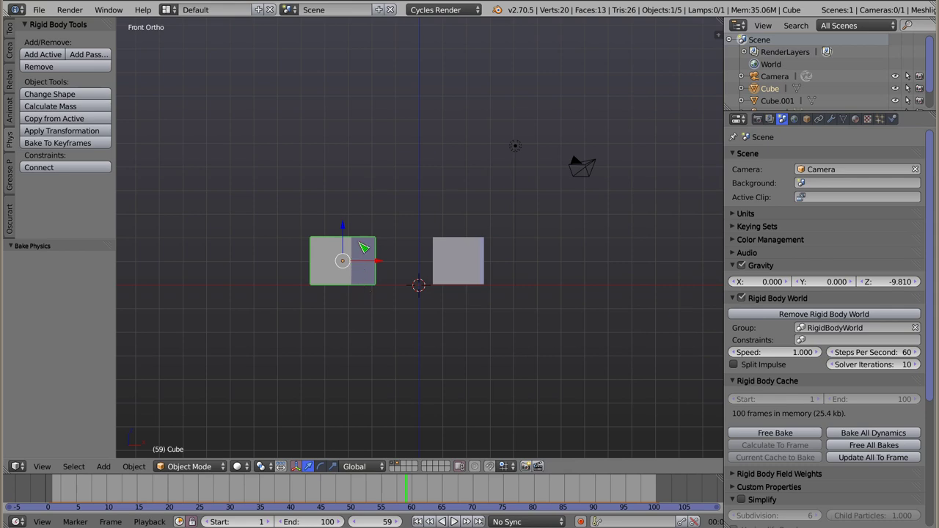
click(100, 144)
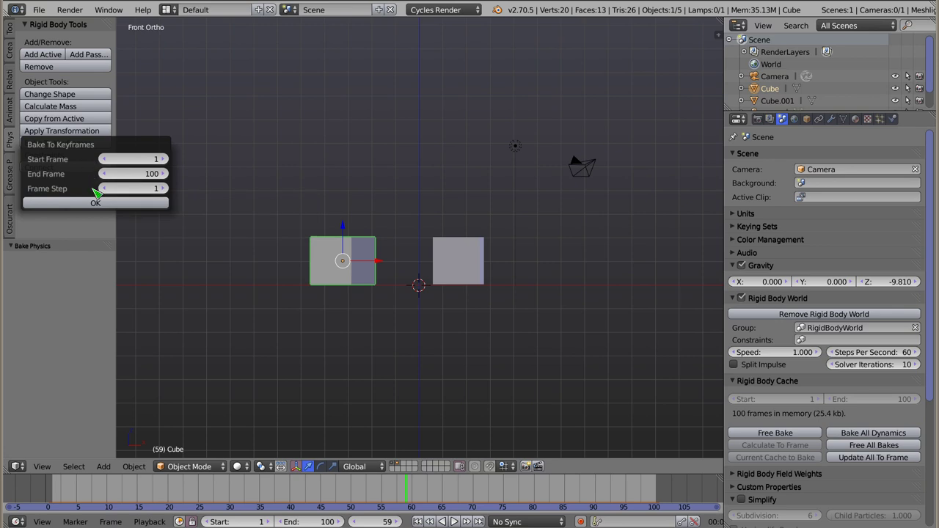
Bake the cube's simulation to keyframes for frames 1–100, return to frame 1, and select Cube.001.
click(108, 208)
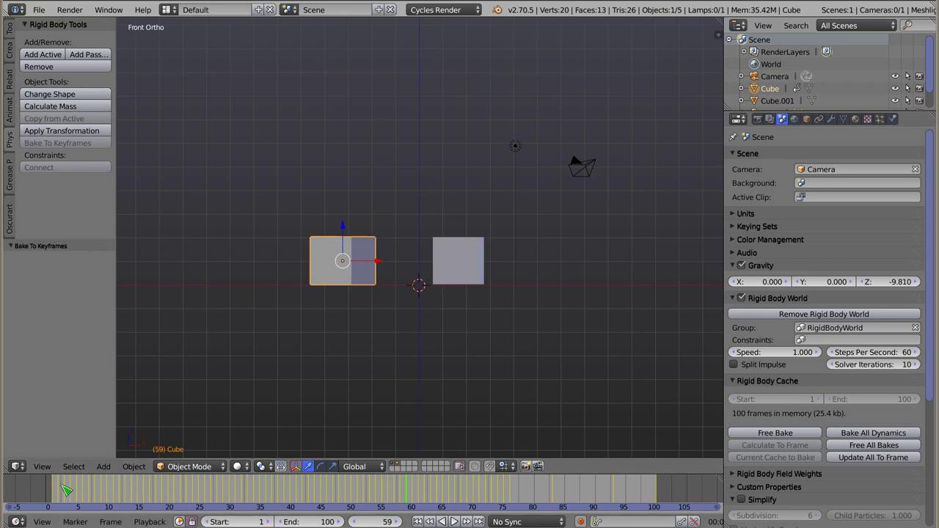
mouse_move(59, 493)
mouse_down()
mouse_move(182, 492)
mouse_move(54, 493)
mouse_up()
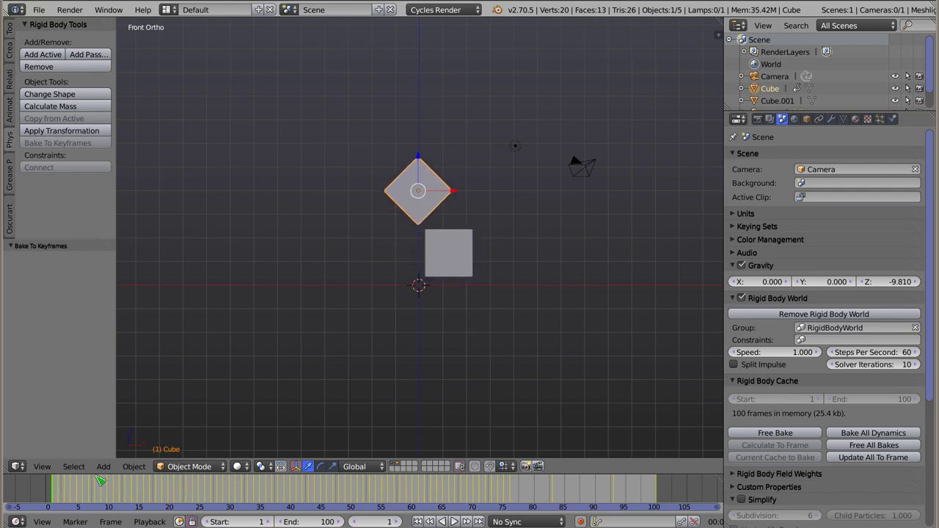
right_click(455, 246)
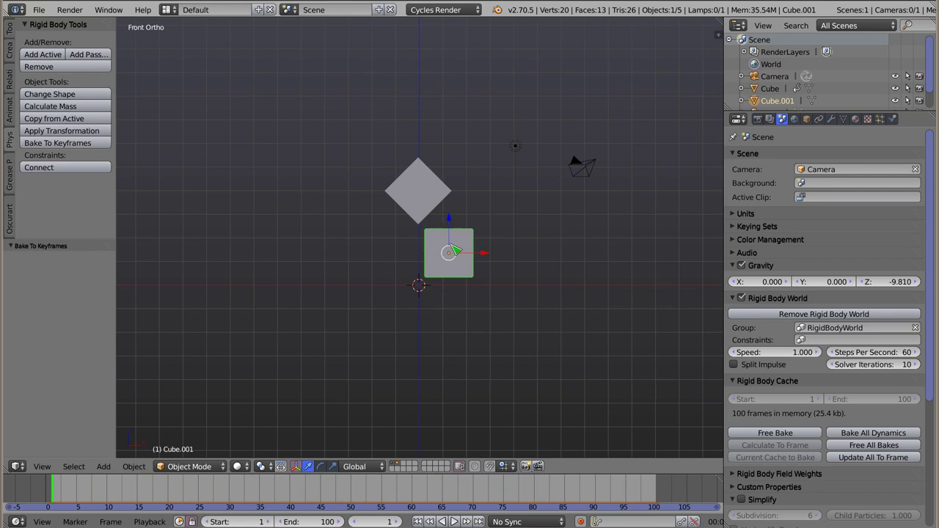
Show the Transform panel for the tilted Cube and scrub to frame 25, where Z is 1.594.
key(n)
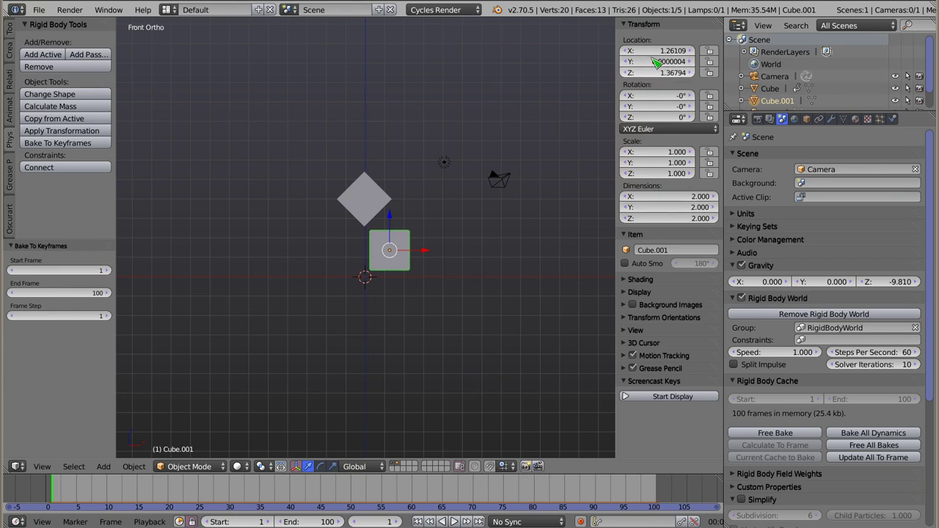
right_click(384, 191)
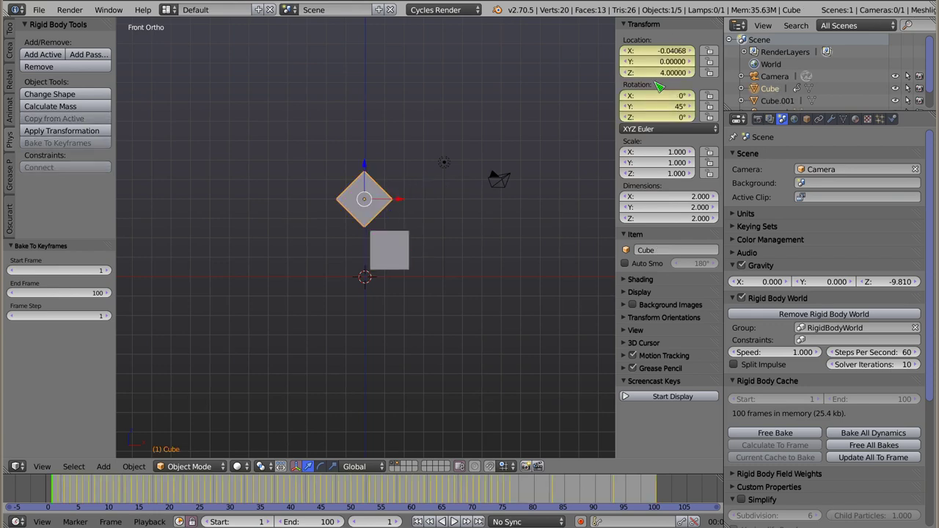
drag(193, 493, 203, 495)
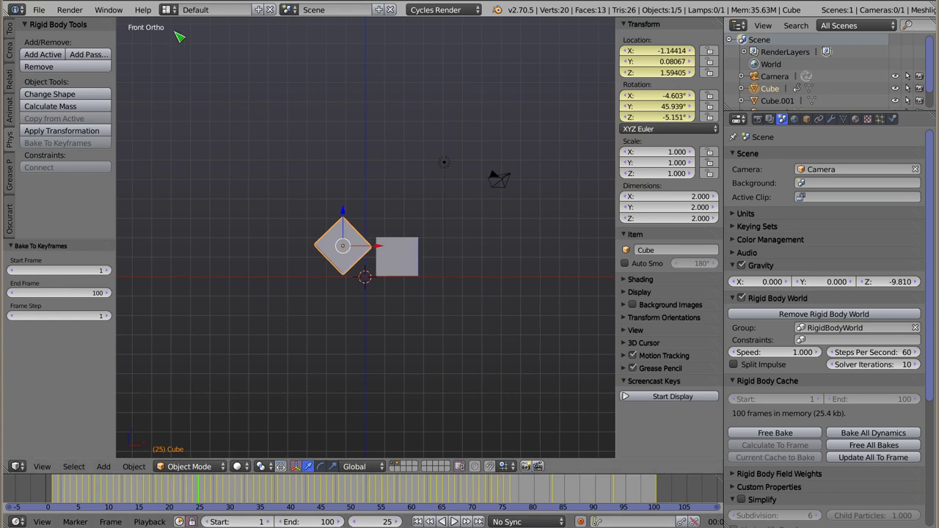
click(168, 10)
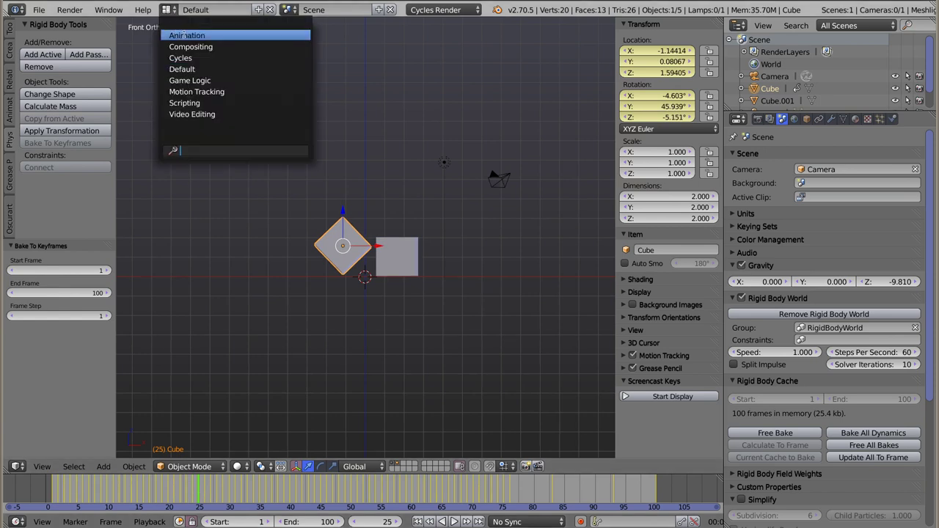
Switch to the Animation layout and make the Graph Editor area taller.
click(179, 34)
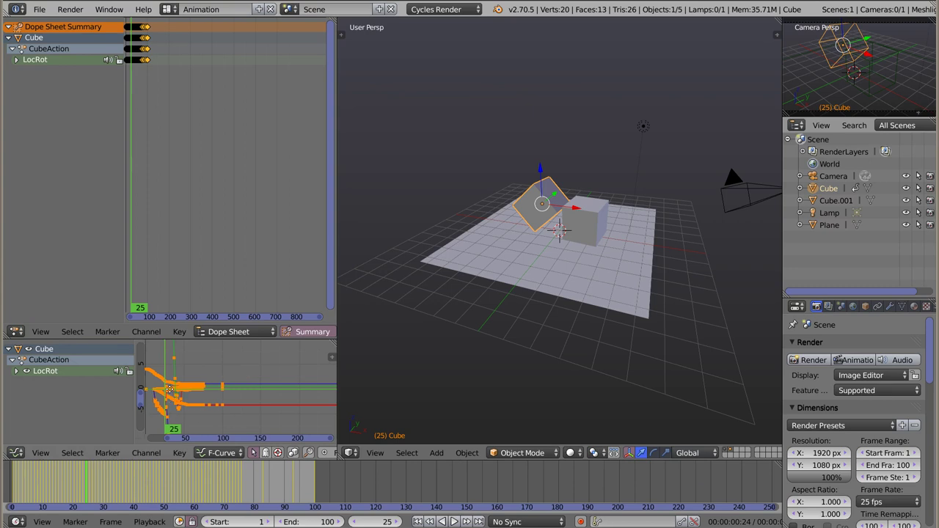
middle_drag(167, 396, 224, 397)
drag(162, 327, 154, 210)
Zoom the Dope Sheet and Graph Editor in until individual baked keyframes are spaced apart.
ctrl+middle_drag(146, 84, 234, 121)
scroll(232, 124, up, 10)
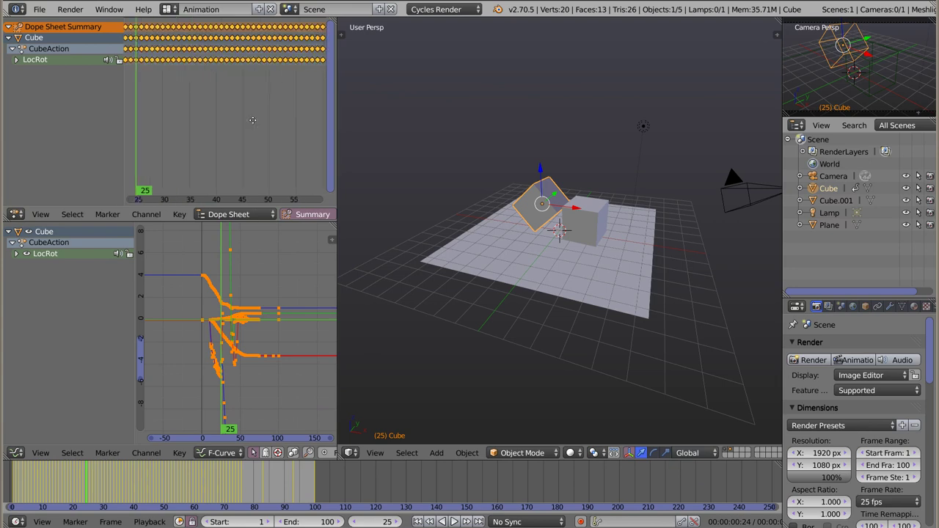
ctrl+middle_drag(223, 155, 232, 169)
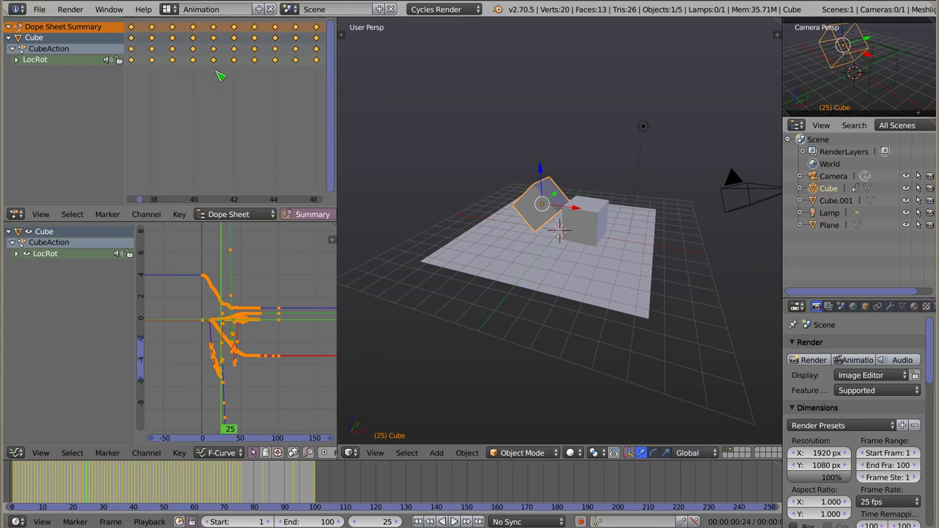
mouse_move(220, 323)
ctrl+middle_down()
mouse_move(253, 321)
mouse_move(233, 332)
ctrl+middle_up()
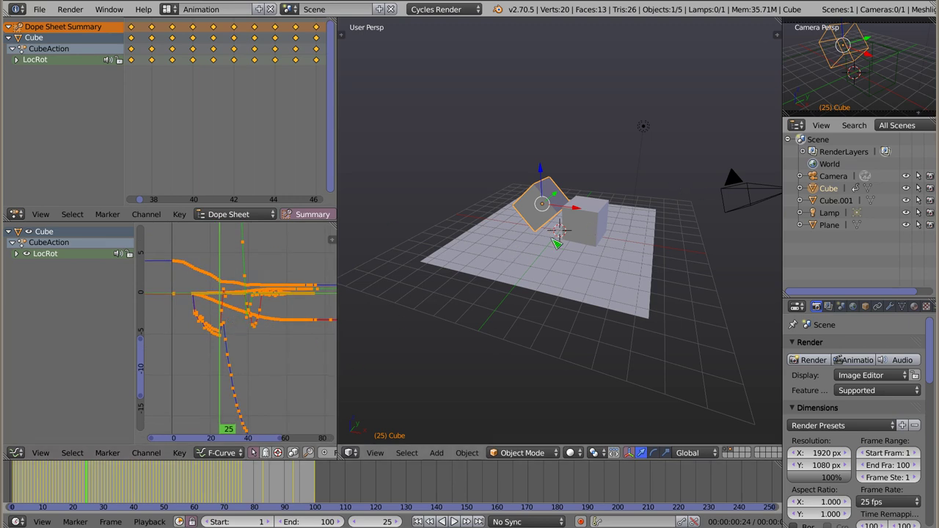
Delete the second cube, Cube.001.
right_click(578, 240)
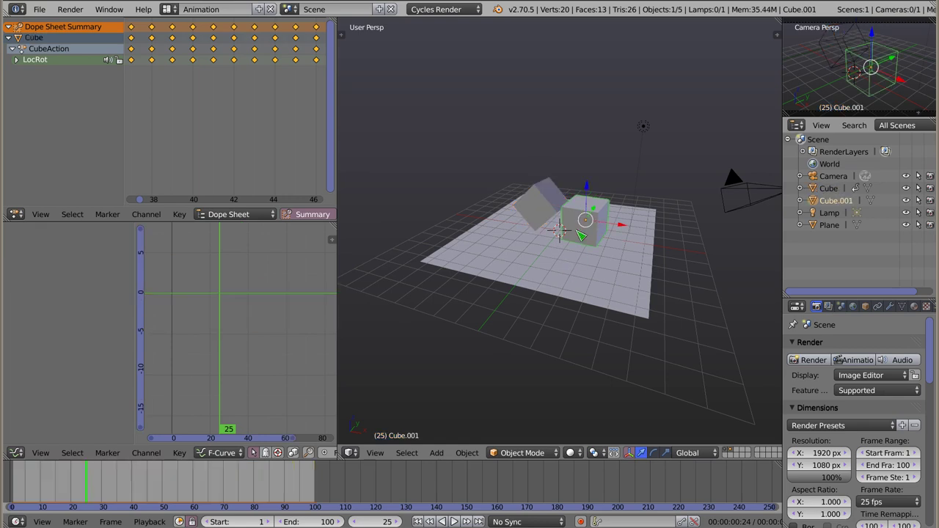
key(x)
click(572, 238)
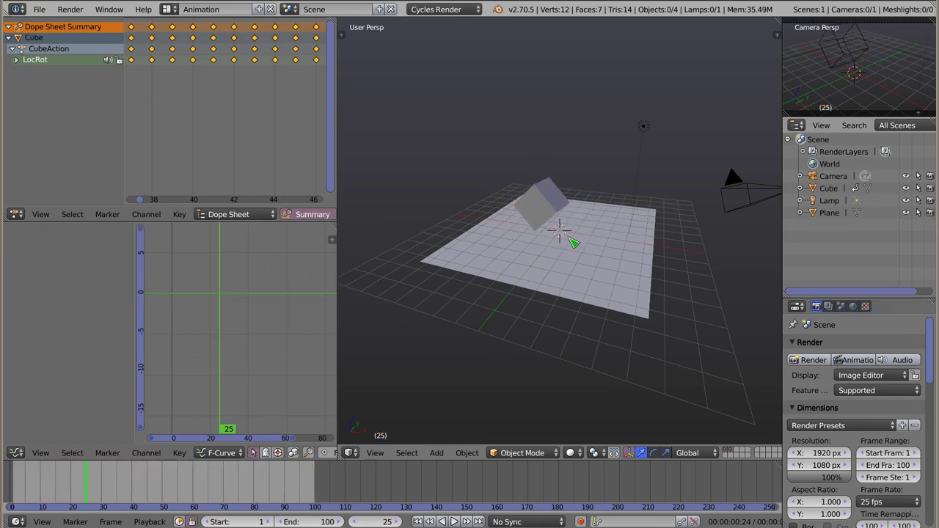
Reselect the baked Cube, lower the view angle, and scrub to frame 20 to watch the fall.
right_click(544, 200)
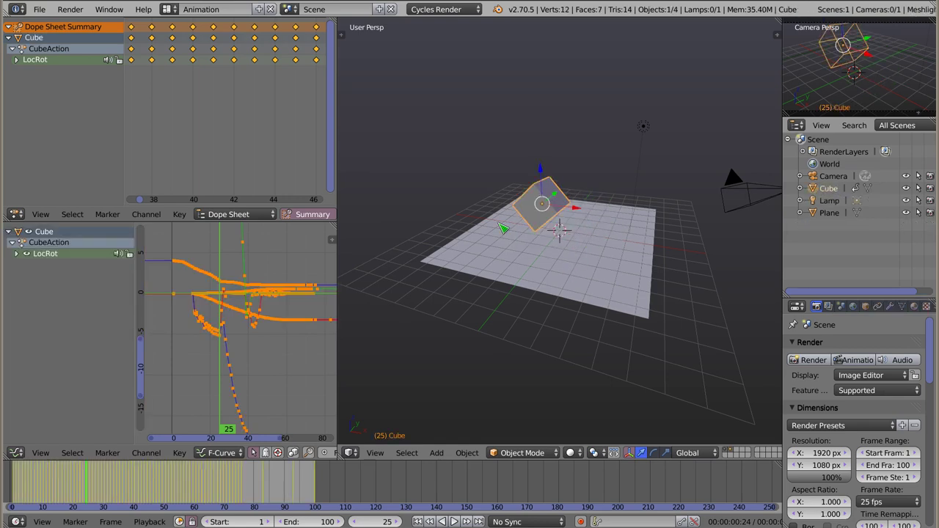
middle_drag(521, 264, 449, 182)
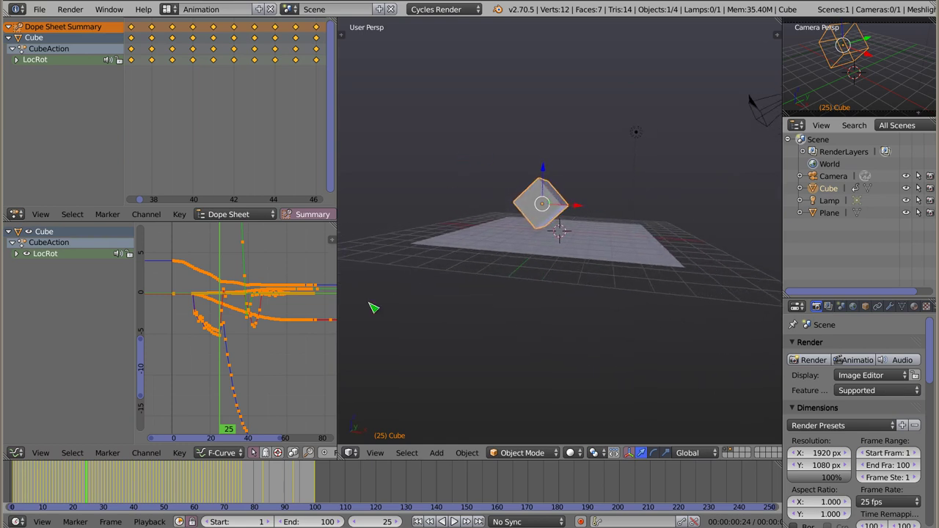
middle_drag(22, 493, 209, 499)
mouse_move(207, 494)
mouse_down()
mouse_move(473, 486)
mouse_move(207, 482)
mouse_up()
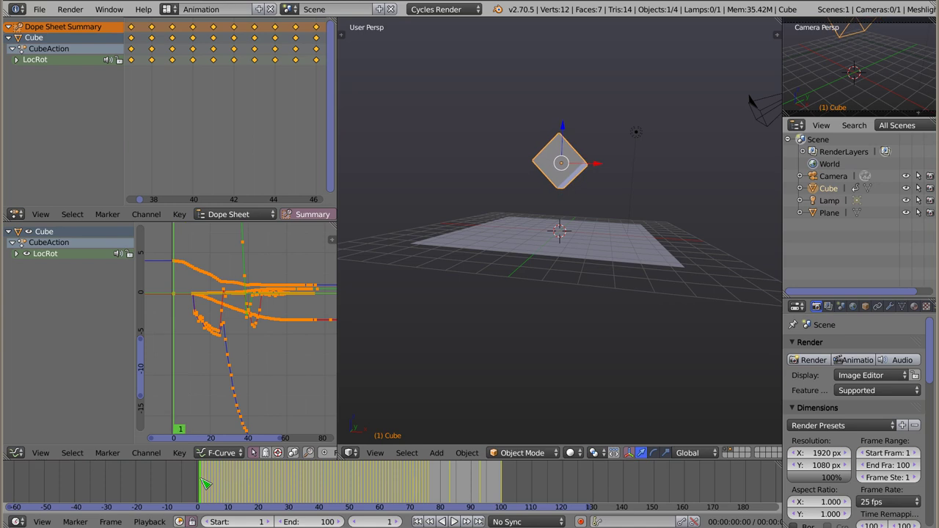
Orbit to a higher view and set the current frame to 61, where the cube settles.
middle_drag(503, 250, 637, 278)
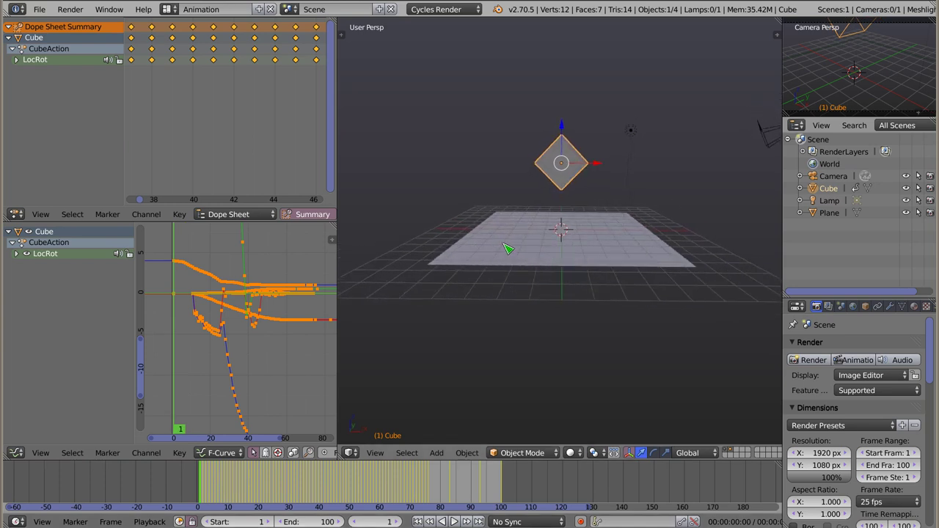
middle_drag(572, 212, 587, 249)
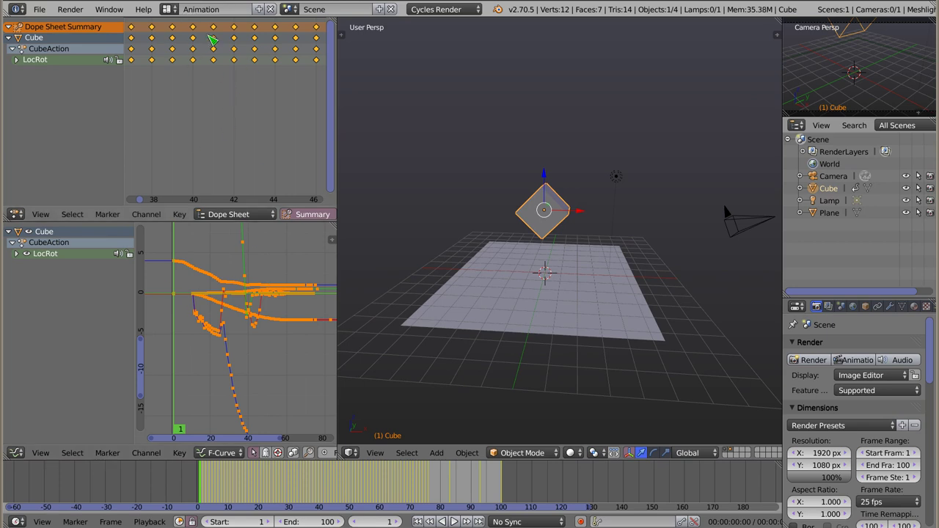
drag(268, 492, 375, 493)
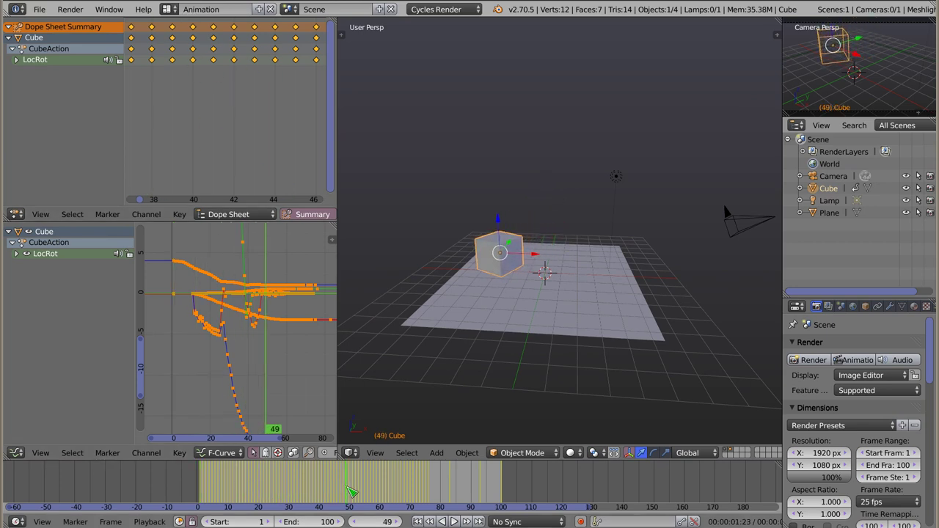
click(382, 493)
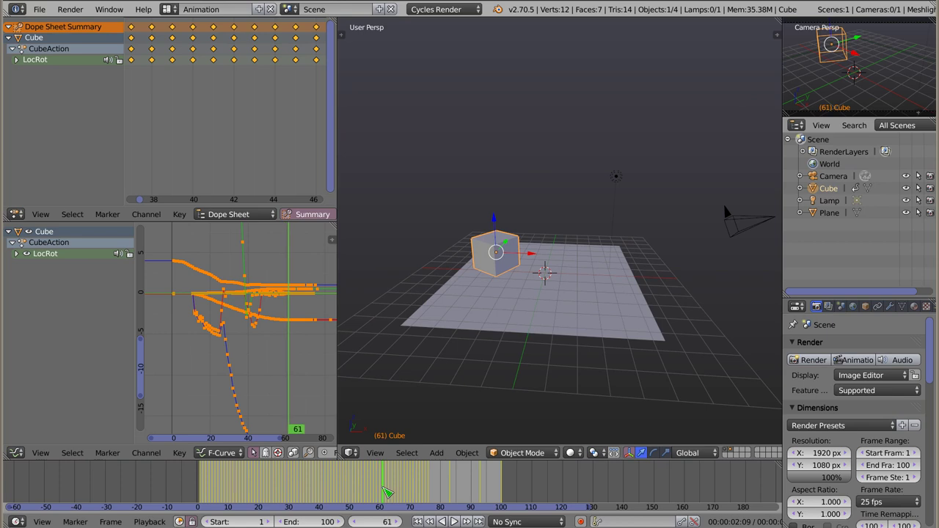
Deselect all keyframes, then select every keyframe after frame 61 in the Dope Sheet.
mouse_move(260, 98)
middle_down()
mouse_move(176, 149)
mouse_move(230, 84)
mouse_move(178, 95)
middle_up()
key(a)
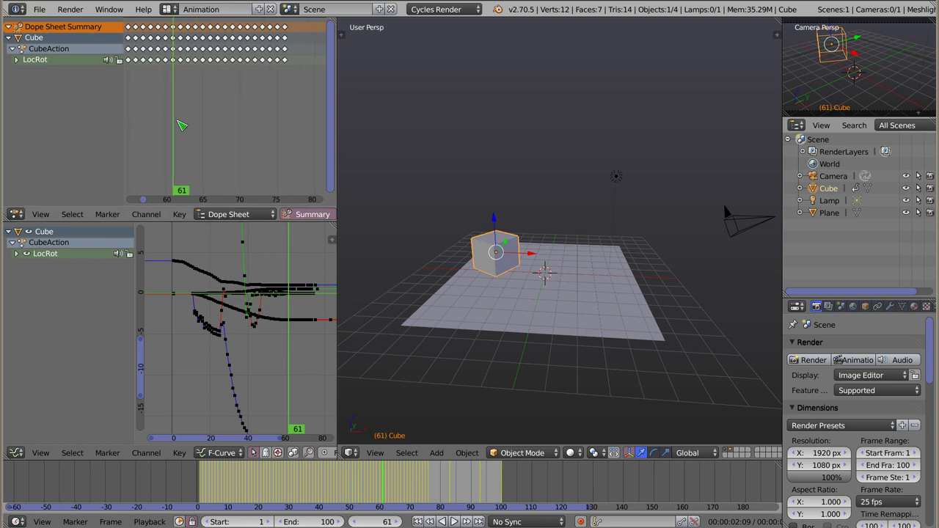
ctrl+click(181, 126)
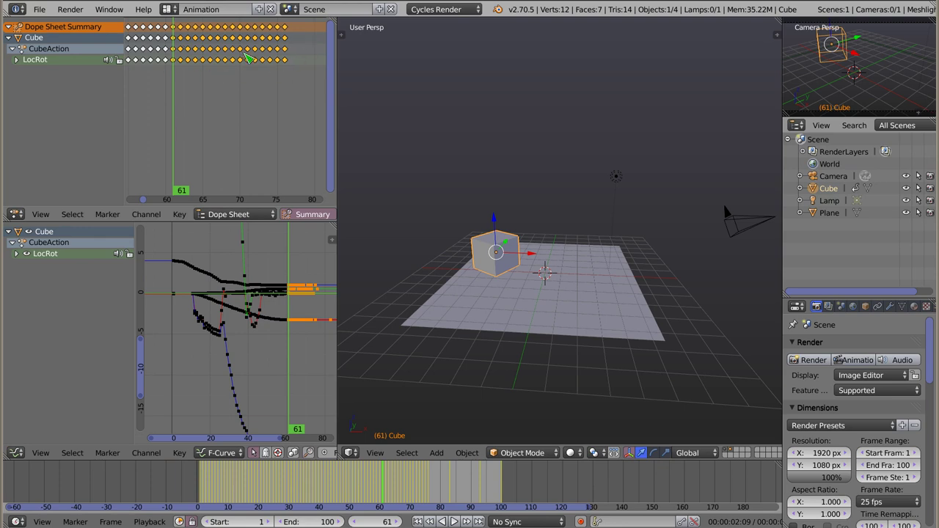
Scrub through frames 76, 83 and 93 to check the settled cube.
middle_drag(261, 110, 176, 103)
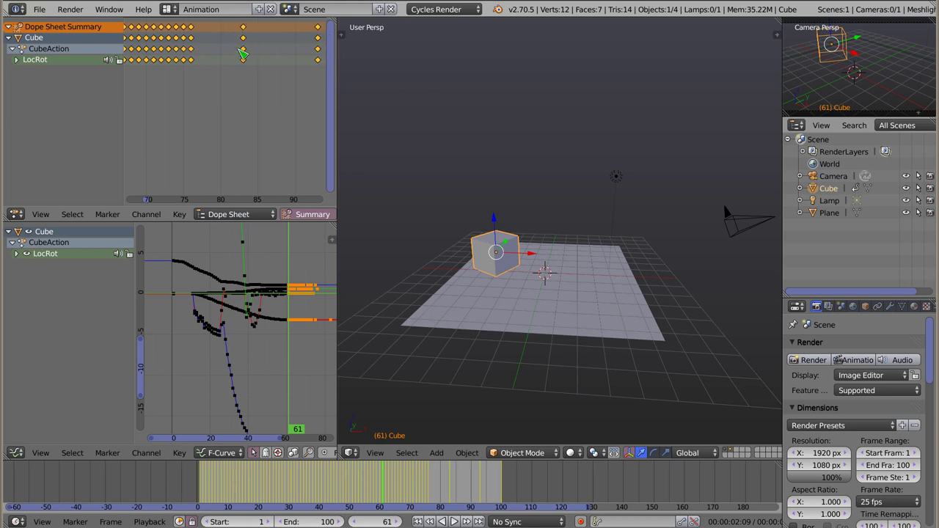
ctrl+scroll(211, 92, down, 3)
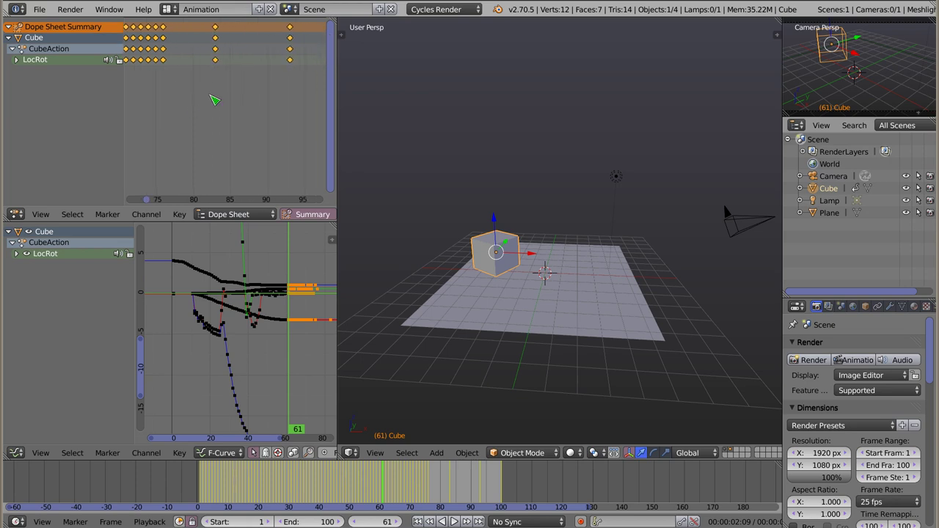
drag(138, 70, 164, 76)
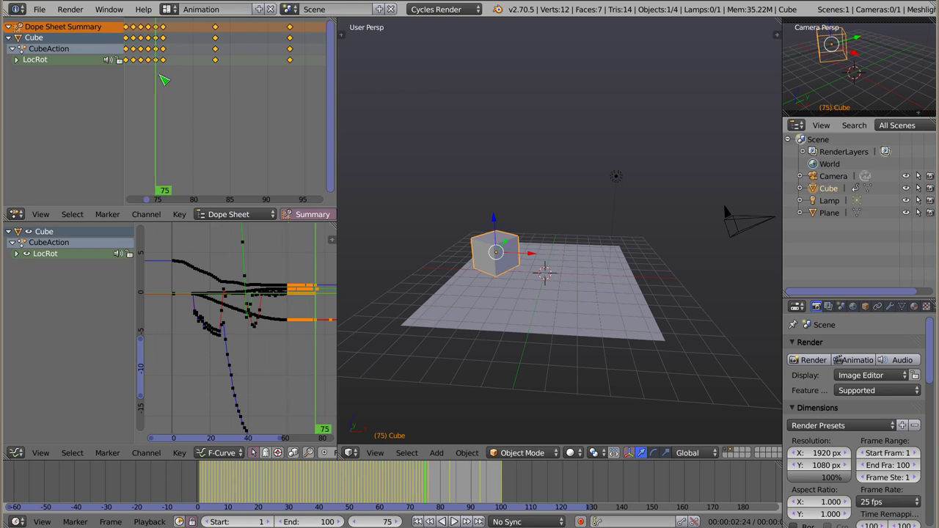
mouse_move(168, 81)
mouse_down()
mouse_move(221, 86)
mouse_move(196, 98)
mouse_move(215, 99)
mouse_up()
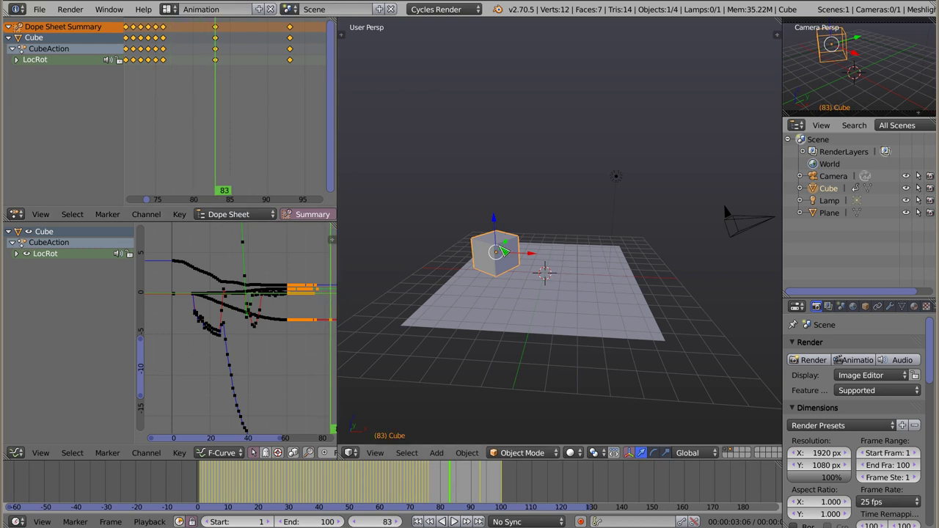
drag(216, 71, 297, 79)
scroll(208, 105, down, 1)
scroll(199, 105, down, 2)
scroll(199, 104, down, 2)
scroll(205, 103, down, 1)
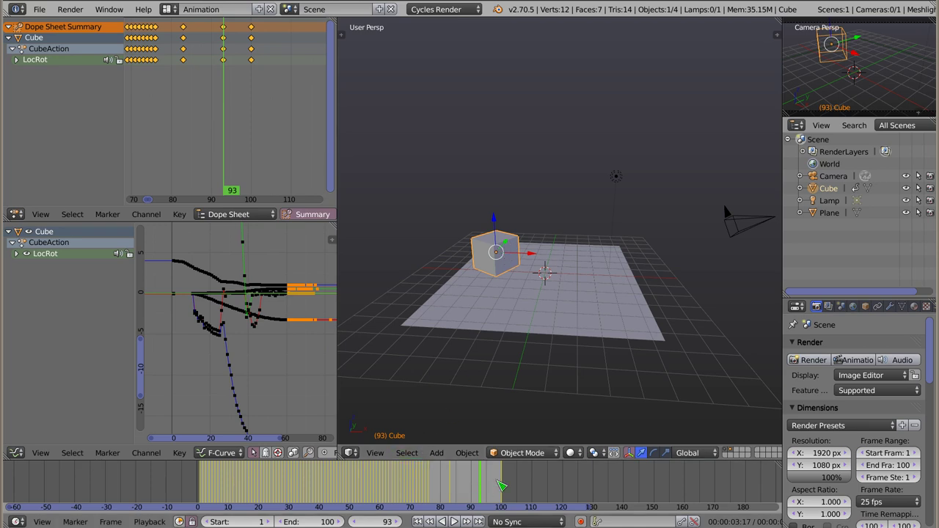
Delete the selected keyframes after frame 61.
key(x)
click(197, 97)
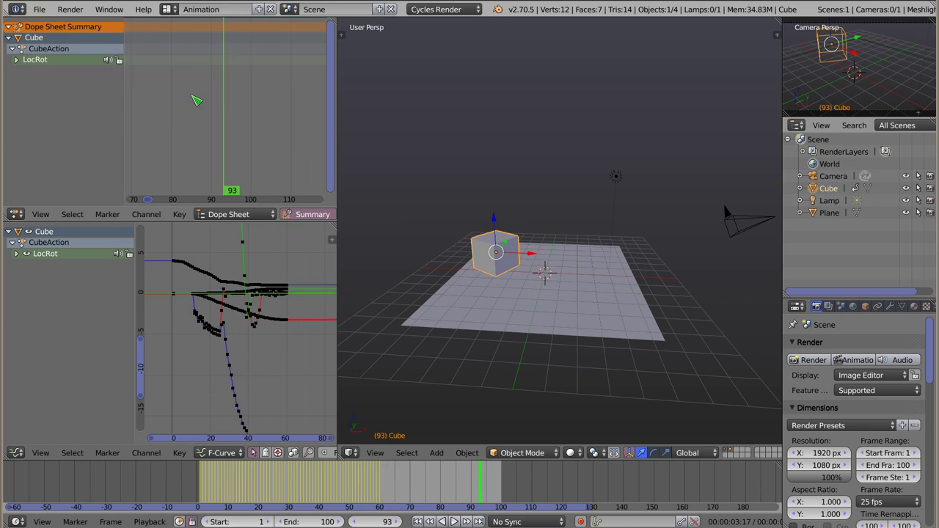
drag(178, 312, 220, 345)
Shift all remaining keyframes about 20 frames later and preview the delayed fall.
key(a)
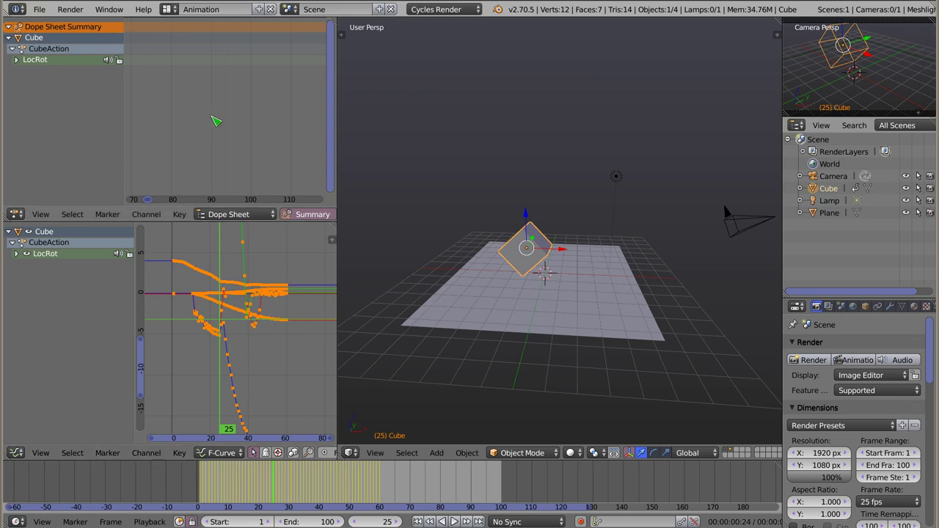
key(Home)
scroll(159, 109, down, 2)
ctrl+scroll(169, 110, up, 3)
key(g)
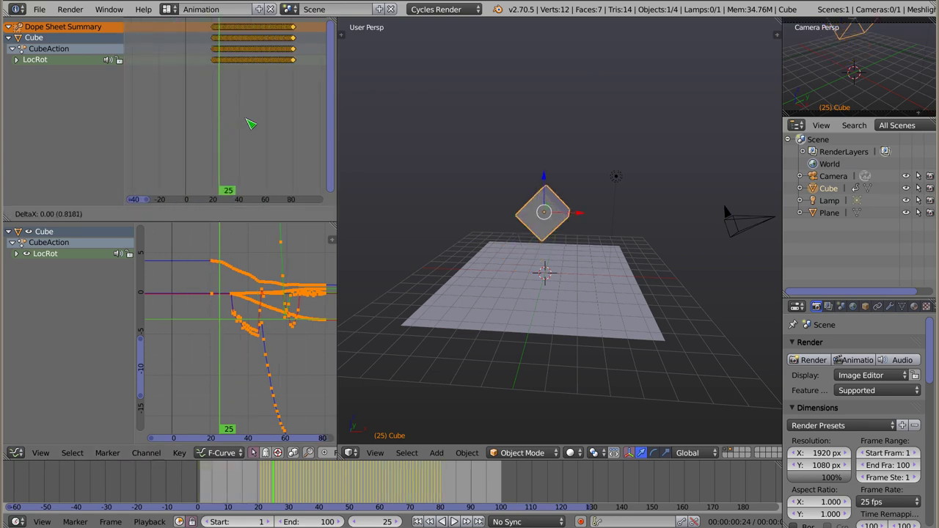
click(253, 128)
drag(198, 351, 213, 344)
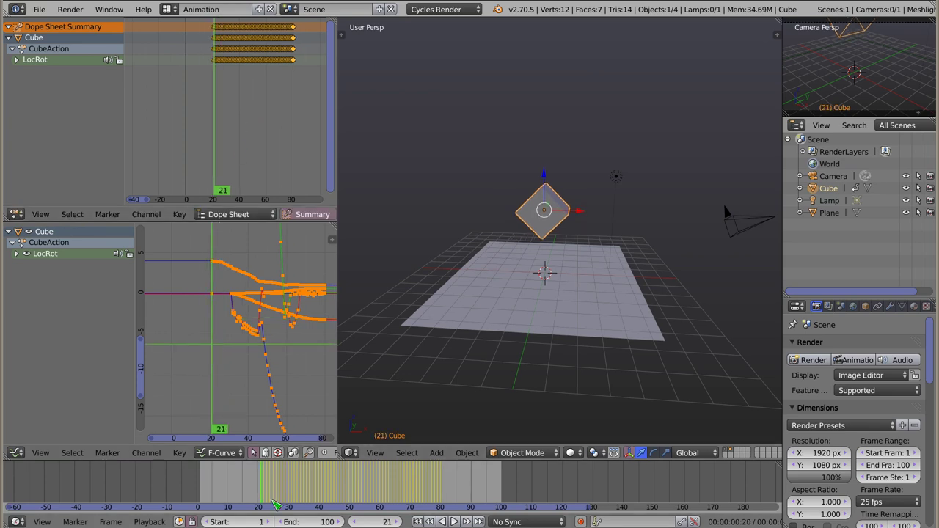
mouse_move(204, 499)
mouse_down()
mouse_move(427, 501)
mouse_move(198, 501)
mouse_up()
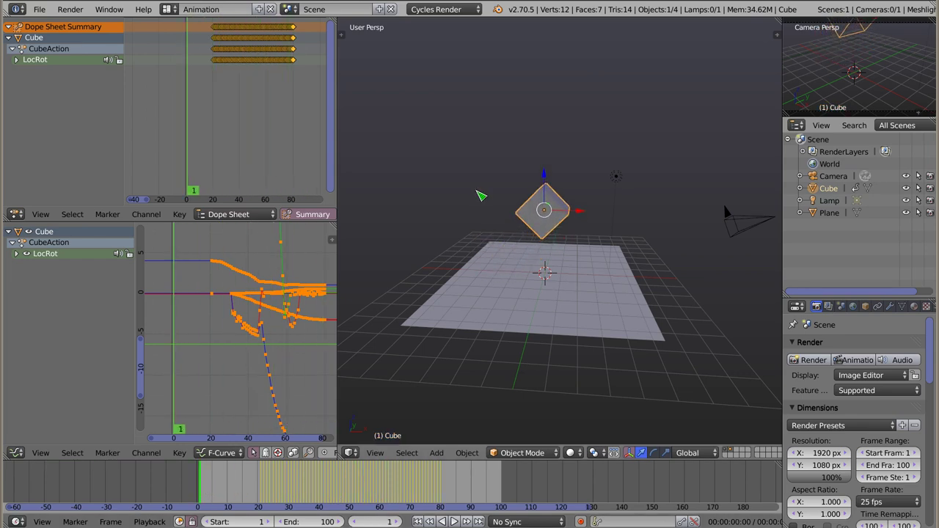
Show the Rigid Body Tools in the Tool Shelf's Physics tab for the cube.
key(t)
click(351, 207)
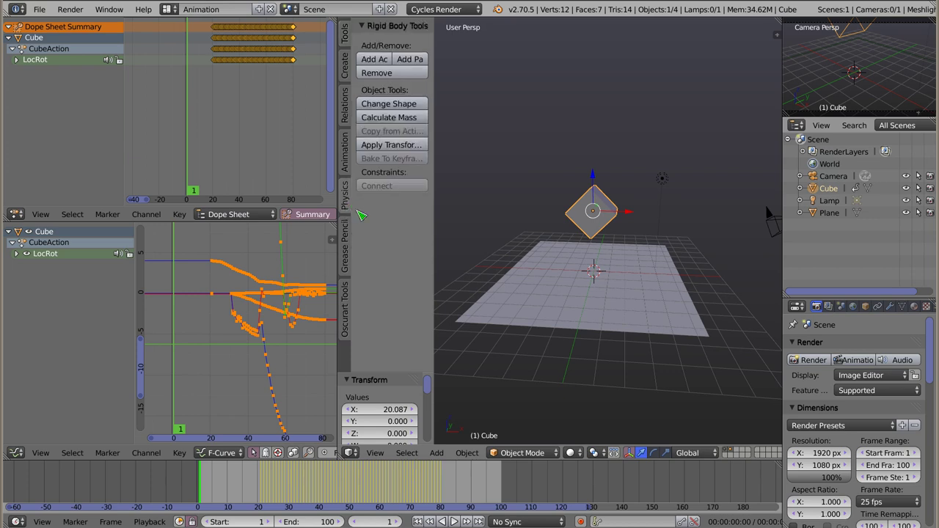
mouse_move(587, 283)
middle_down()
mouse_move(641, 265)
mouse_move(620, 283)
middle_up()
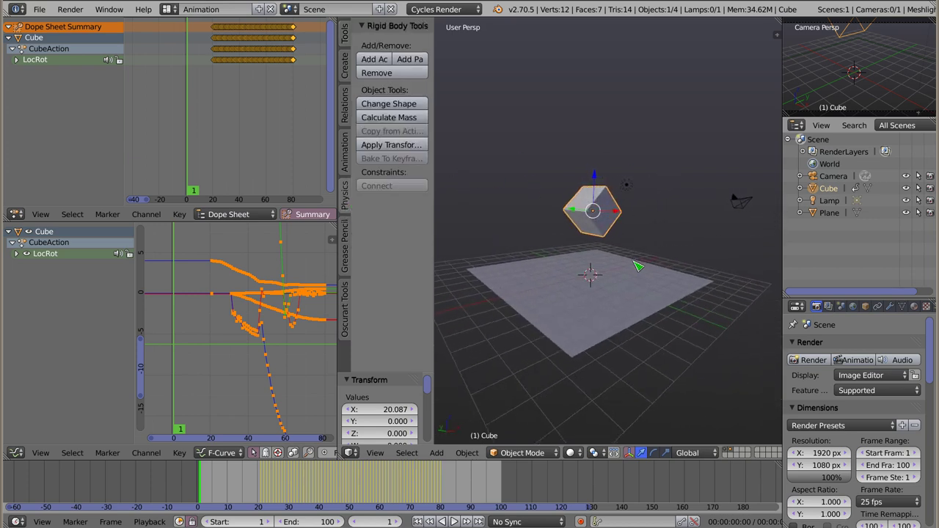